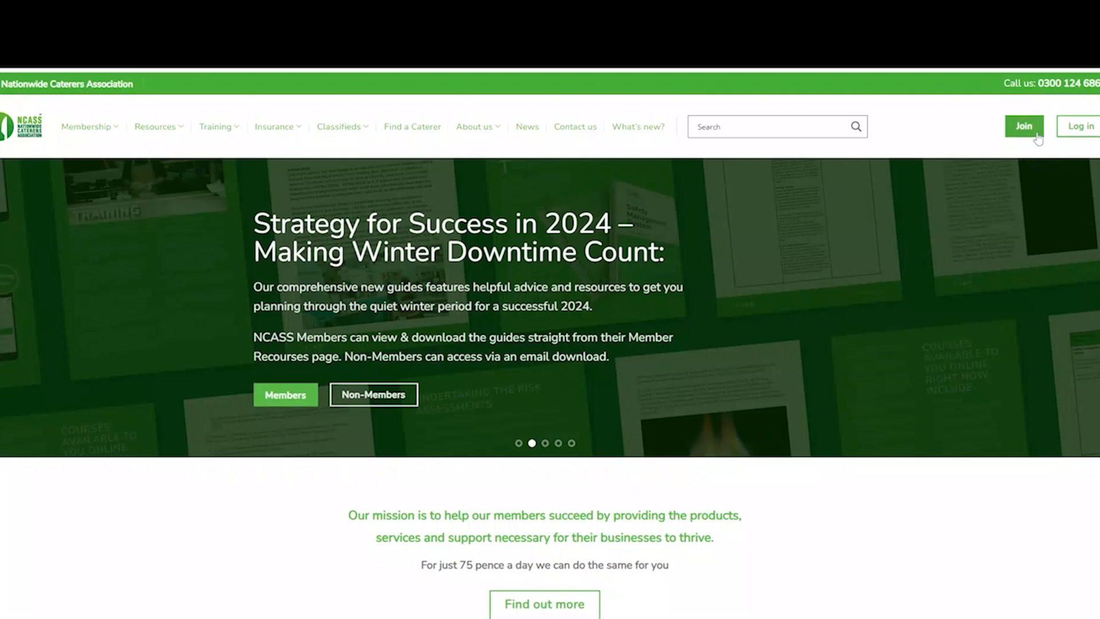
- Log in to the member account with the membership number and password
click(1080, 126)
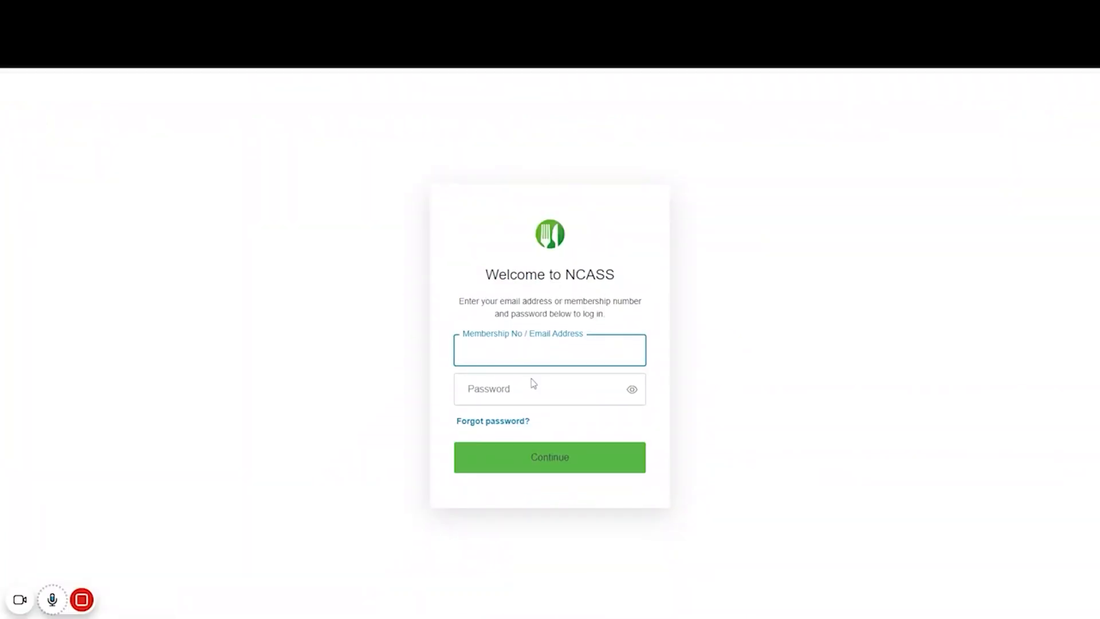
text(26691)
key(Tab)
text(•••••)
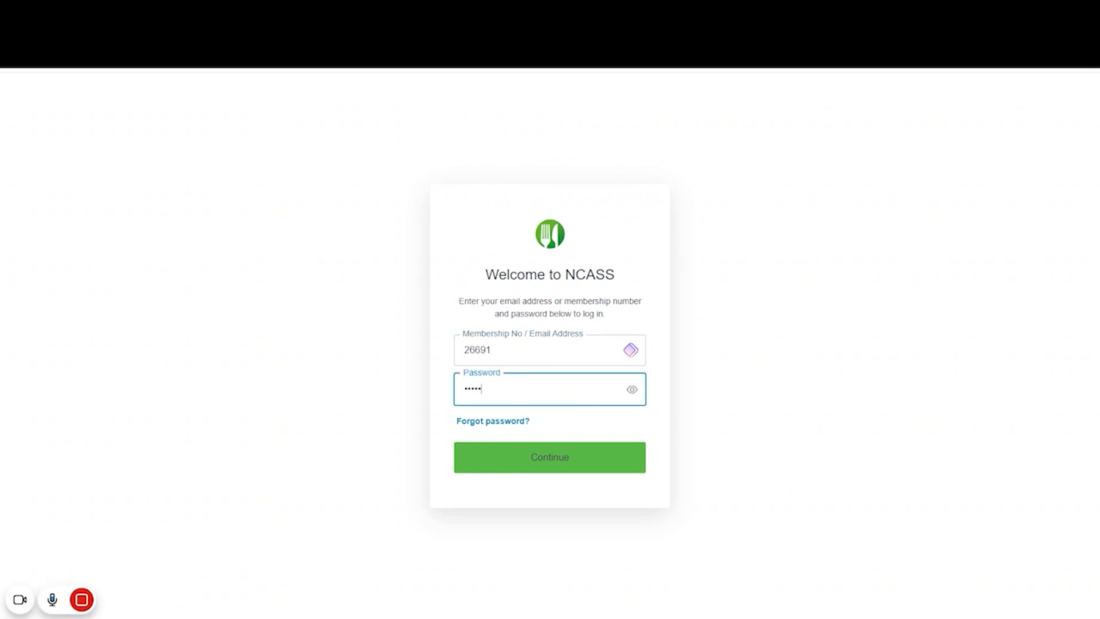
text(•••)
key(Return)
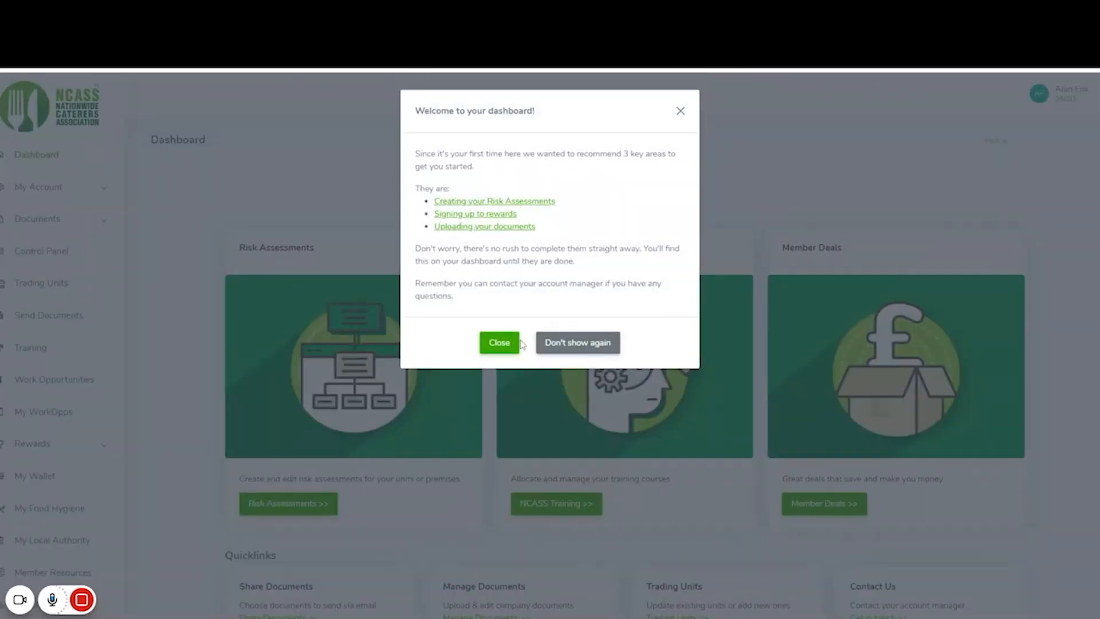
- Dismiss the welcome popup and go to Documents > COSHH Assessment
click(508, 343)
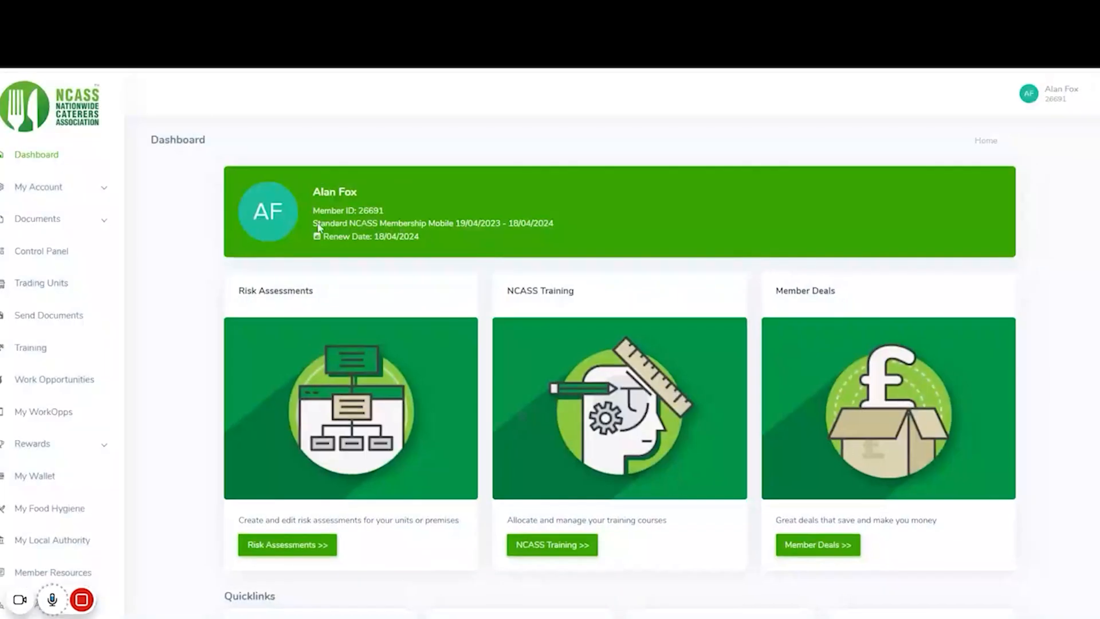
click(56, 222)
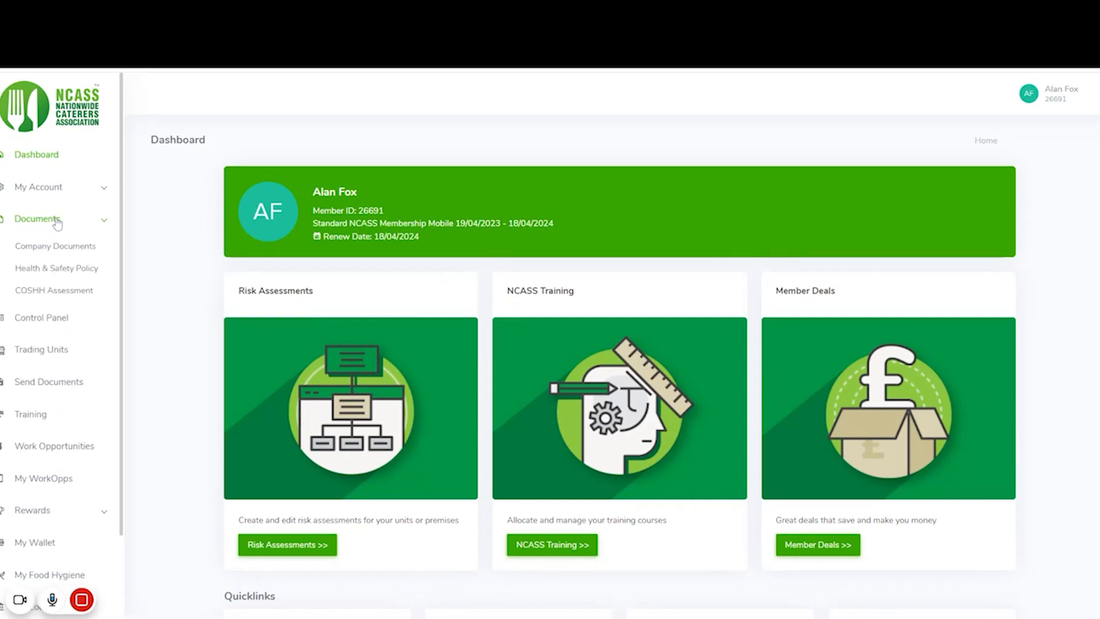
click(82, 297)
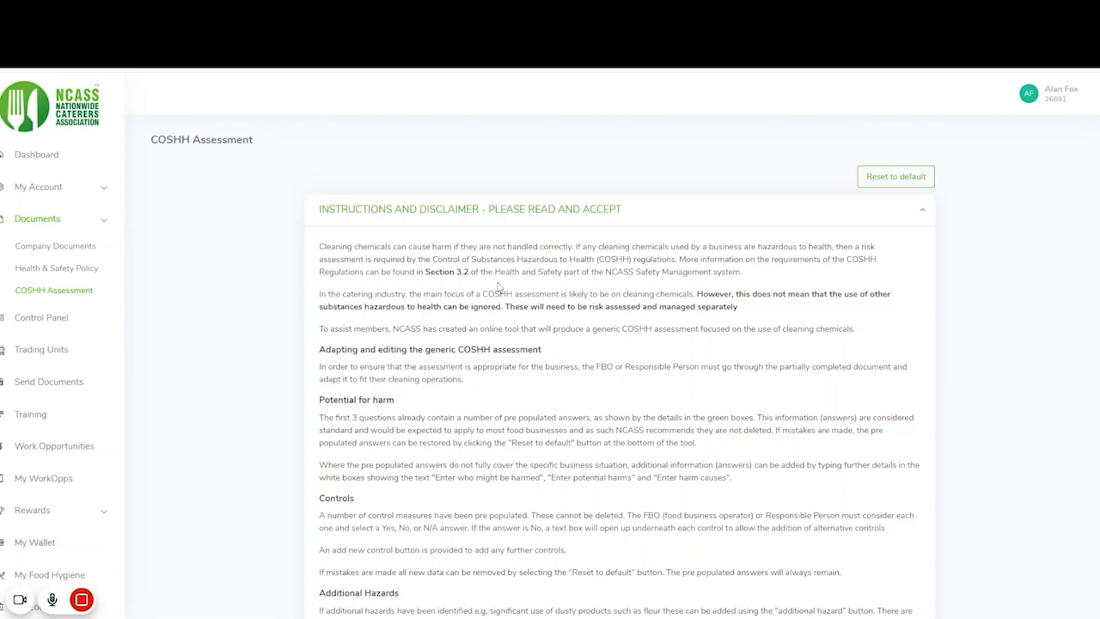
scroll(471, 358, down, 3)
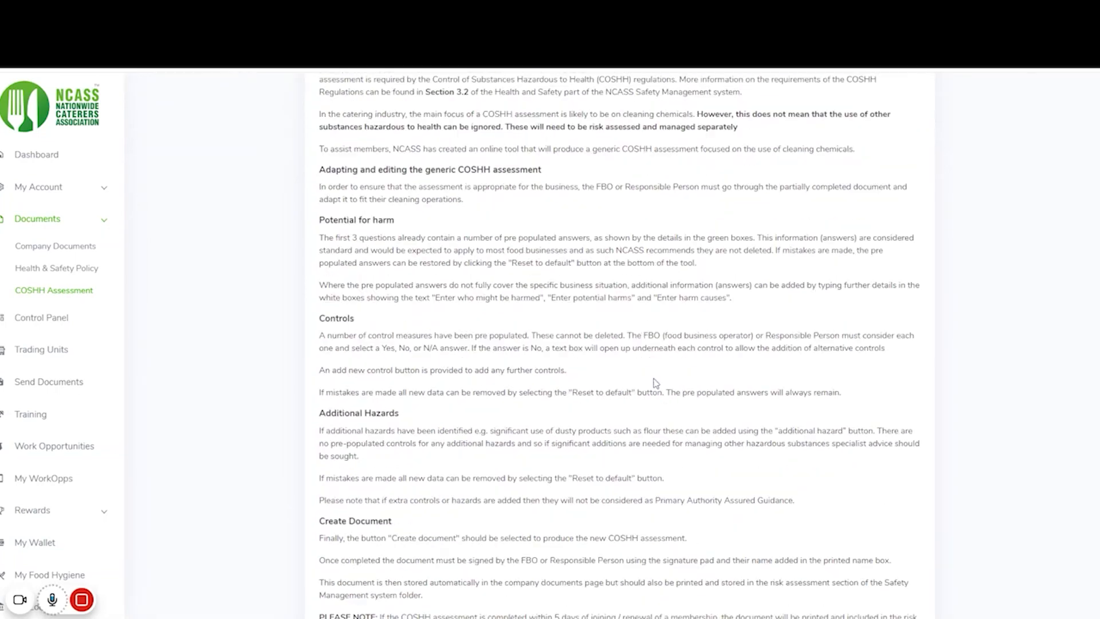
scroll(656, 382, down, 1)
drag(660, 440, 789, 440)
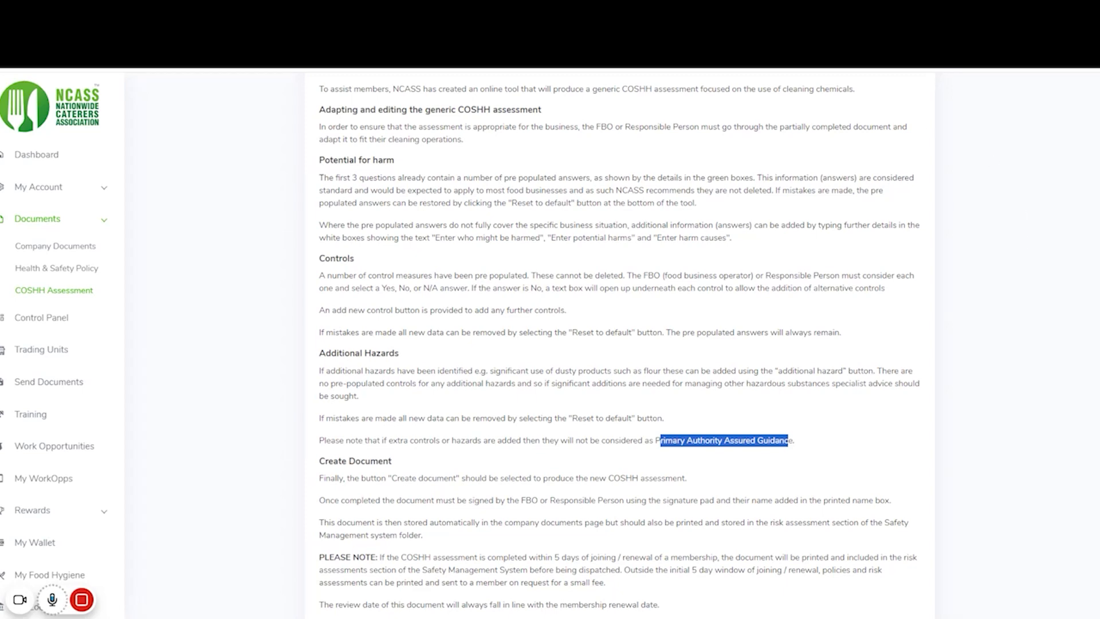
scroll(590, 314, down, 1)
scroll(595, 312, down, 2)
- Collapse the Instructions and Disclaimer panel and bring the cleaning-chemicals hazard questions into view
click(689, 295)
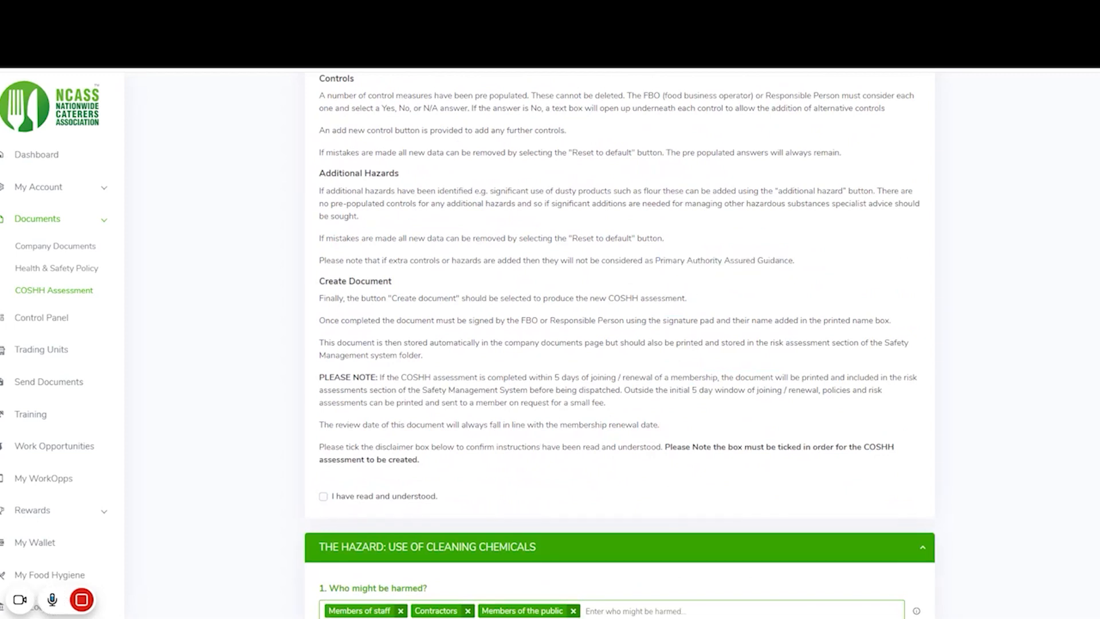
scroll(532, 375, down, 1)
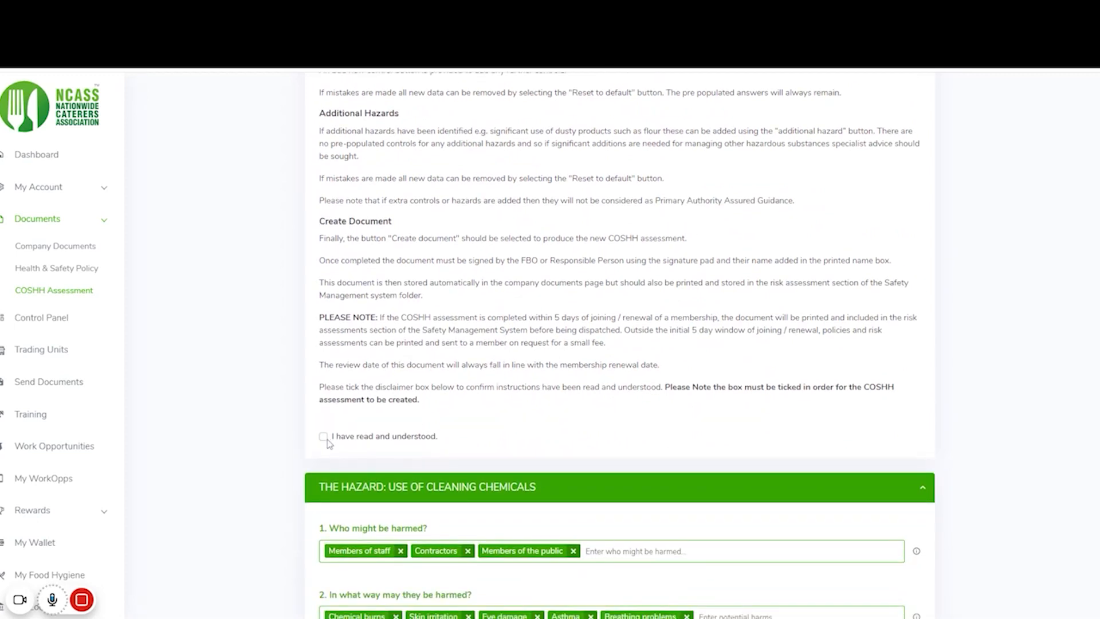
scroll(353, 421, down, 12)
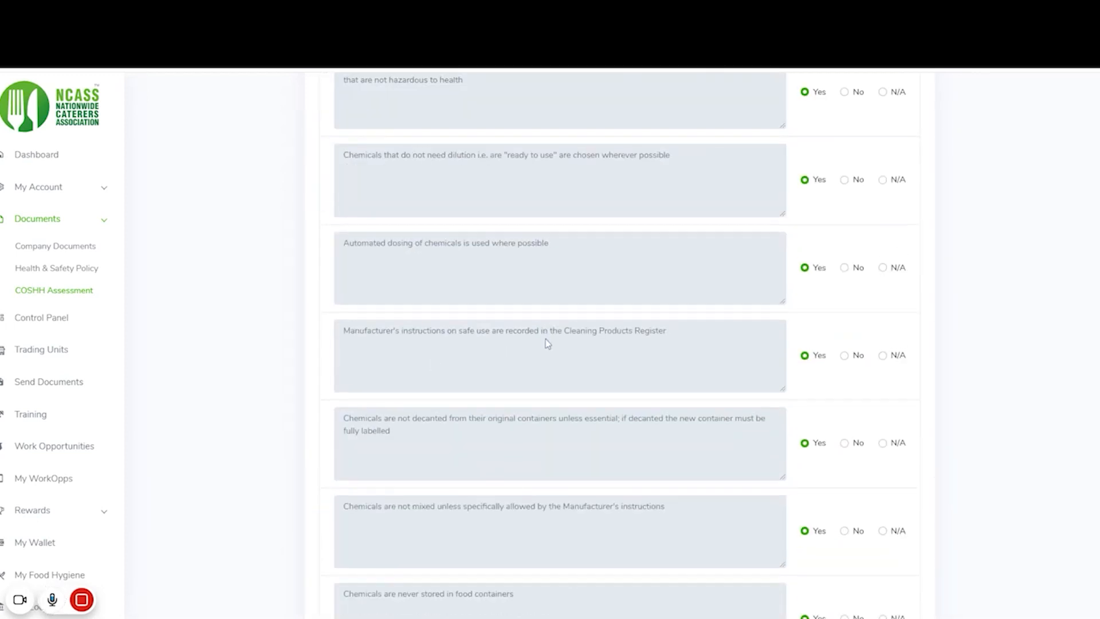
scroll(547, 350, up, 4)
scroll(548, 363, up, 4)
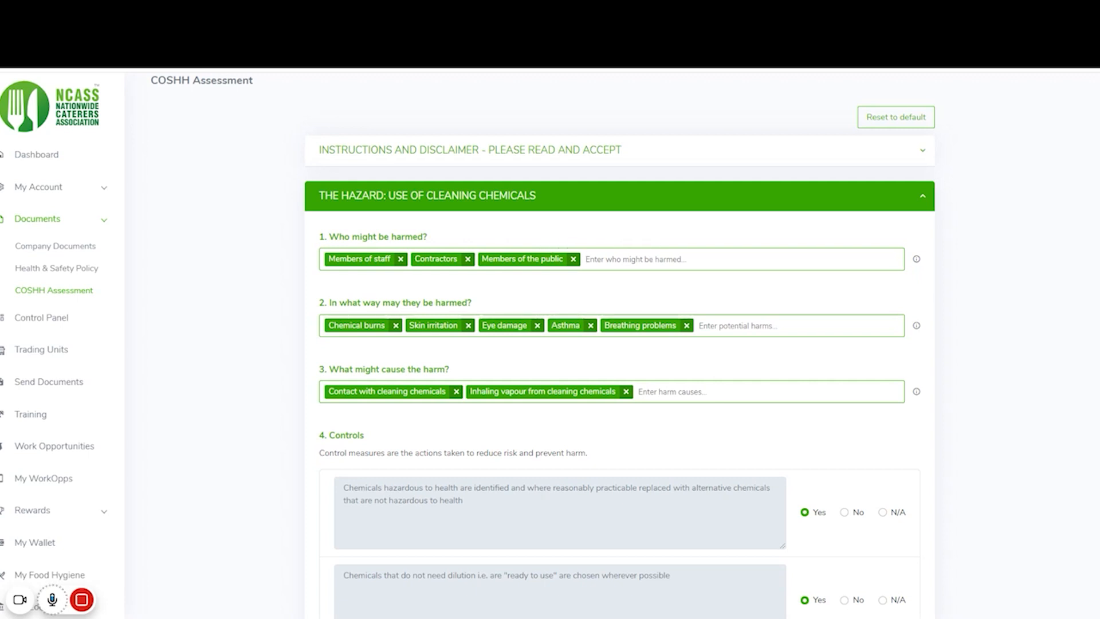
- Add Suppliers to who might be harmed, and remove Breathing problems and Asthma from the harms
text(Suppliers)
key(Return)
click(687, 326)
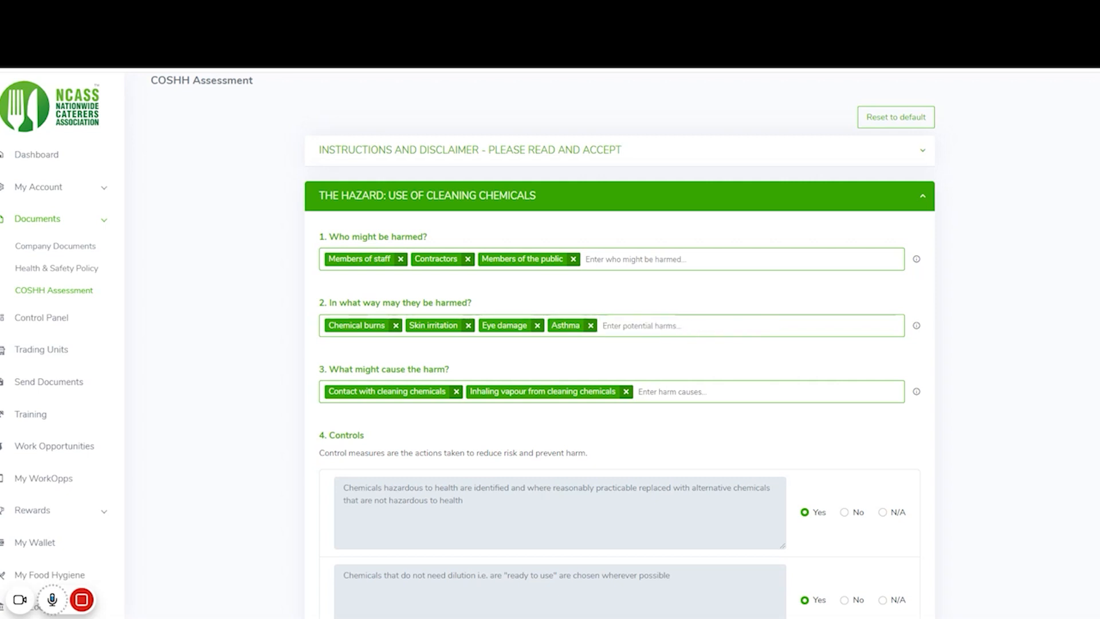
click(590, 326)
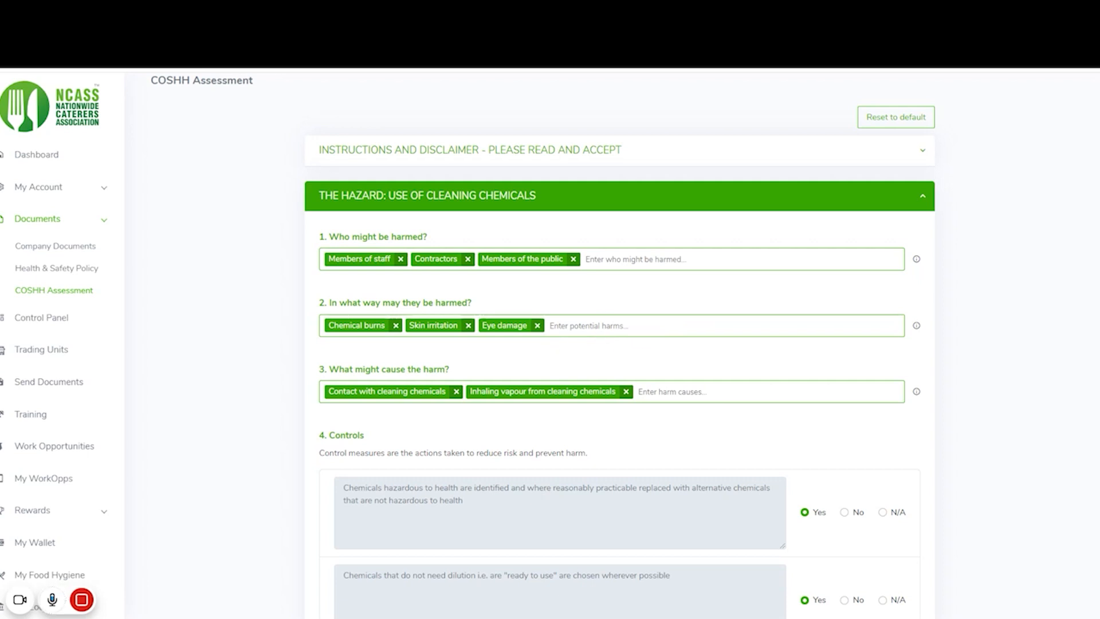
scroll(674, 348, up, 1)
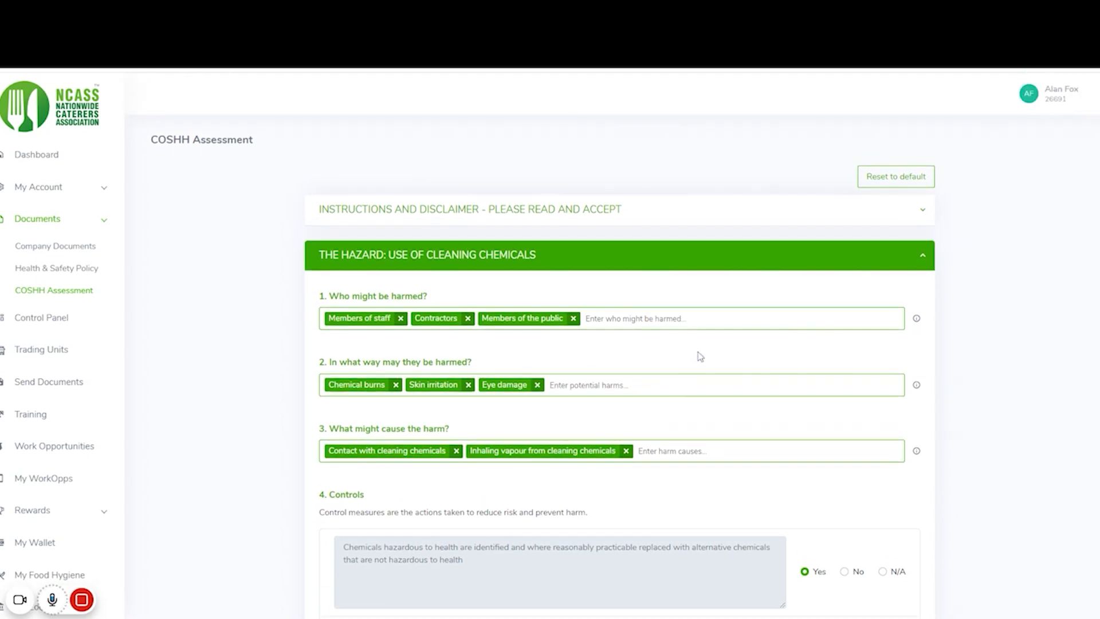
- Confirm Reset to default, bringing back all five harms including Asthma and Breathing problems
click(890, 180)
click(524, 228)
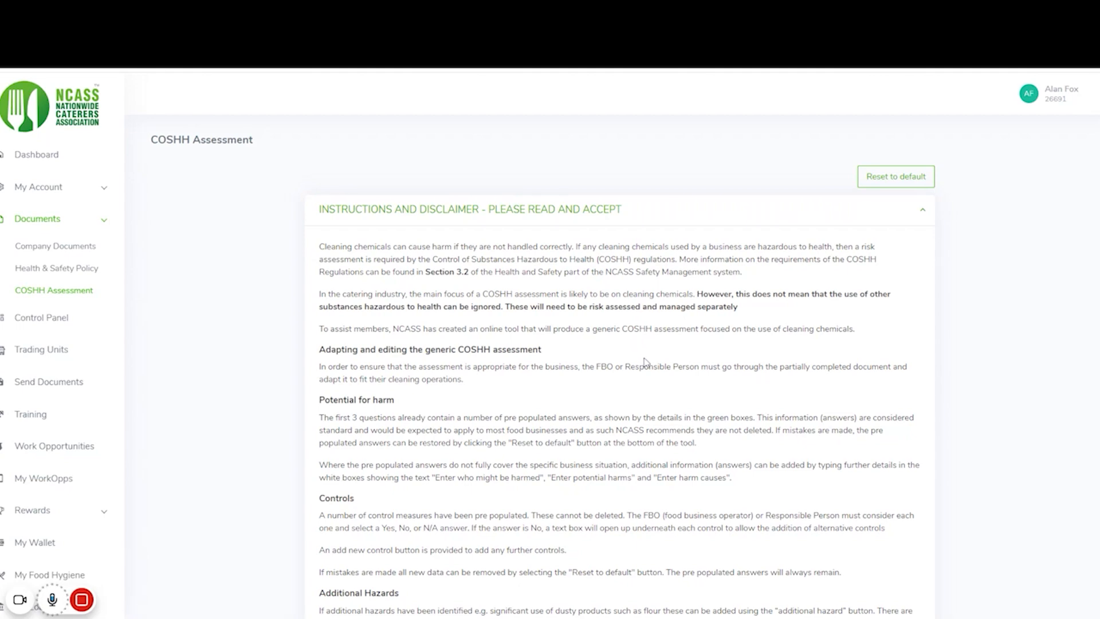
scroll(653, 361, down, 15)
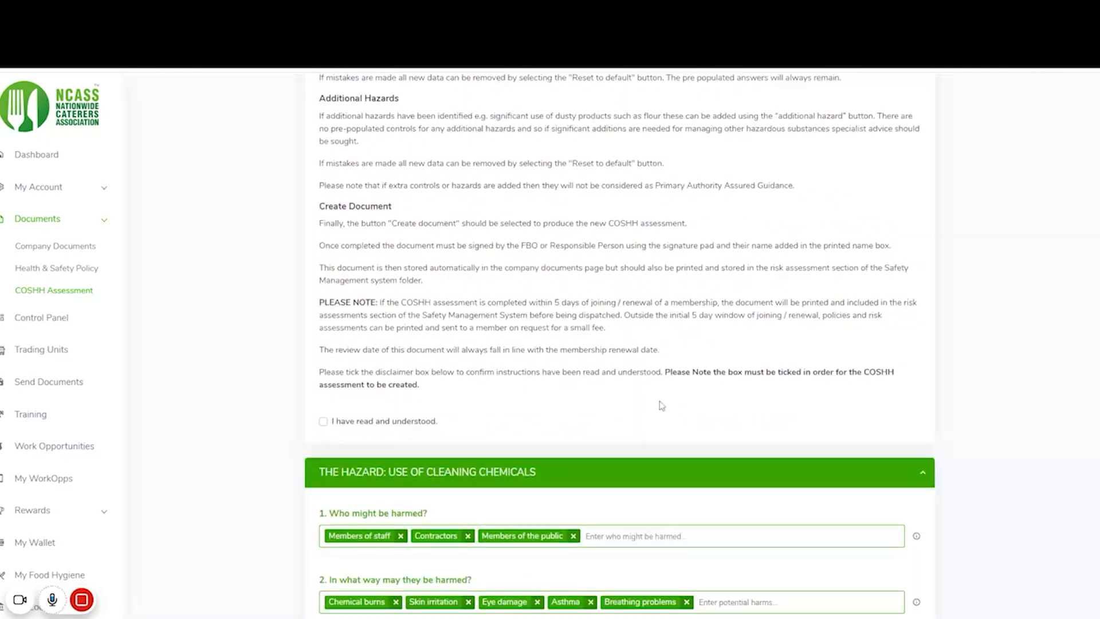
scroll(660, 406, down, 2)
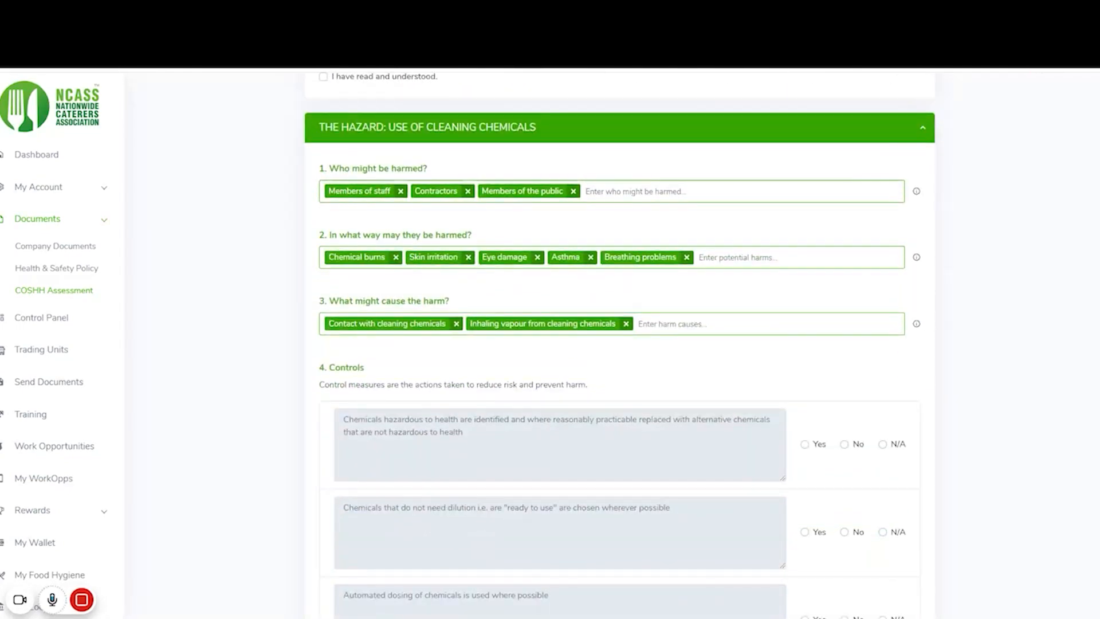
scroll(688, 298, down, 1)
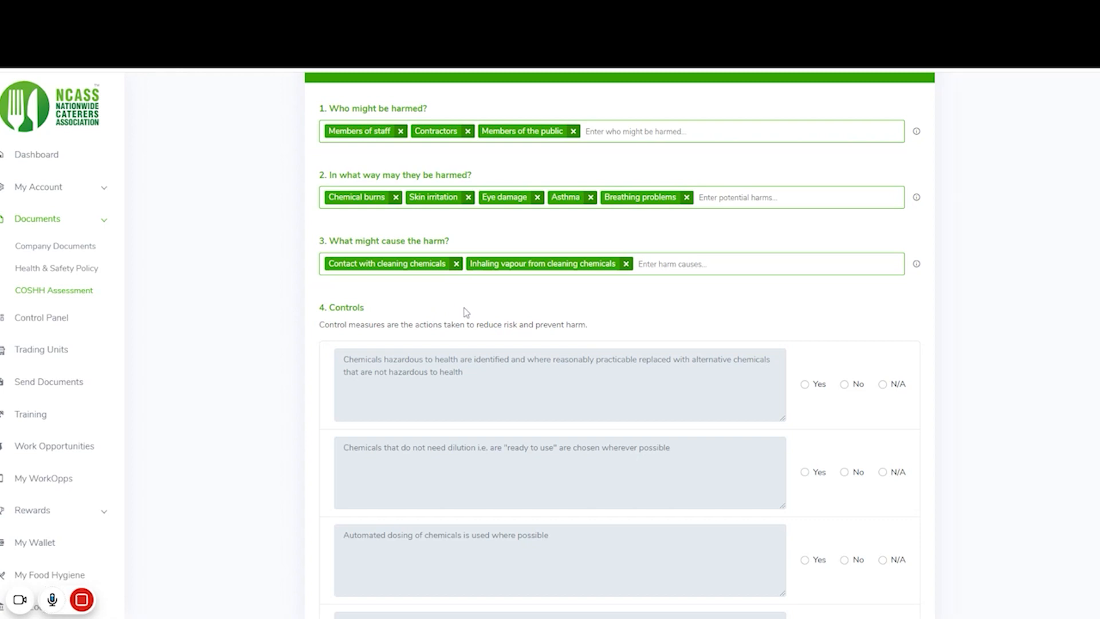
- Answer Yes for replacing hazardous chemicals, ready-to-use chemicals, manufacturer's instructions, no decanting and no mixing
scroll(481, 348, down, 2)
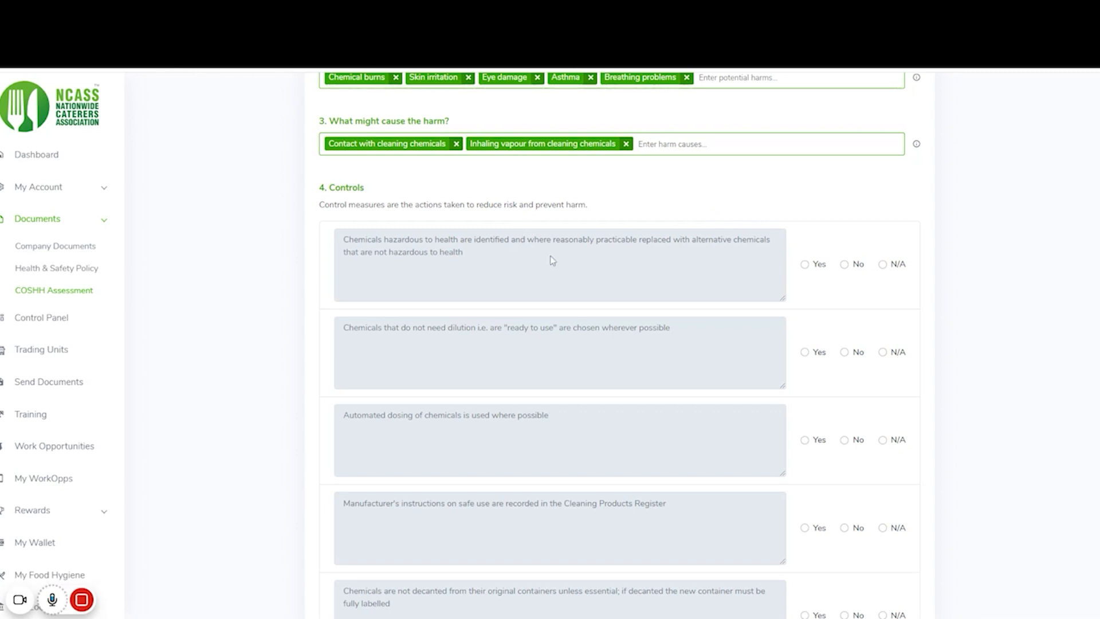
click(805, 266)
scroll(523, 283, down, 1)
scroll(537, 300, down, 2)
scroll(499, 211, up, 1)
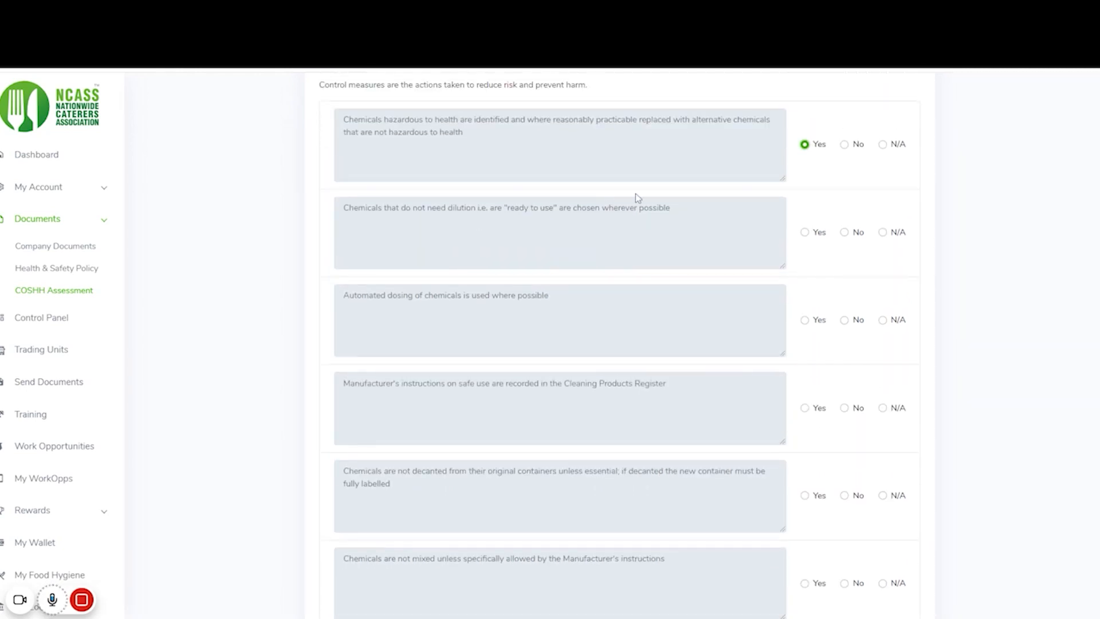
click(803, 231)
scroll(655, 293, down, 3)
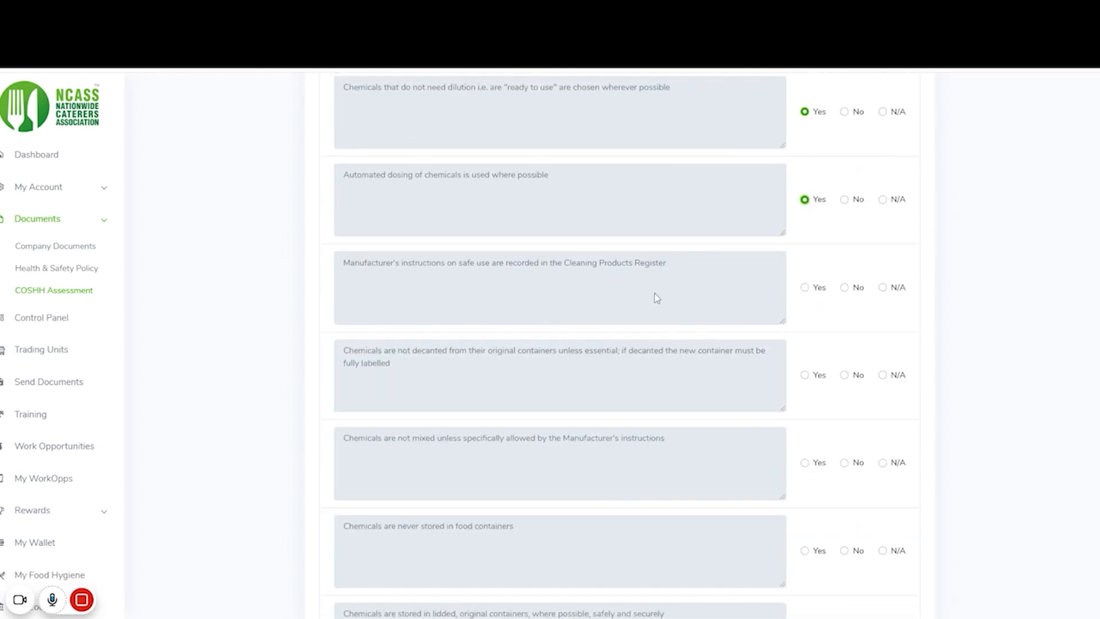
click(804, 228)
scroll(693, 294, down, 2)
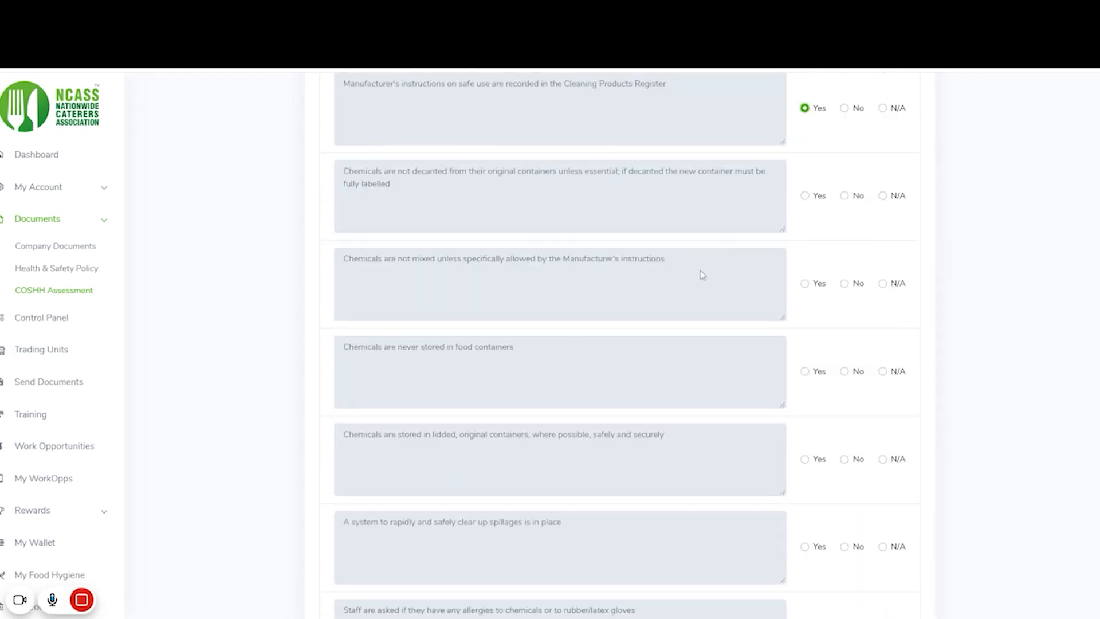
click(804, 196)
scroll(615, 229, down, 2)
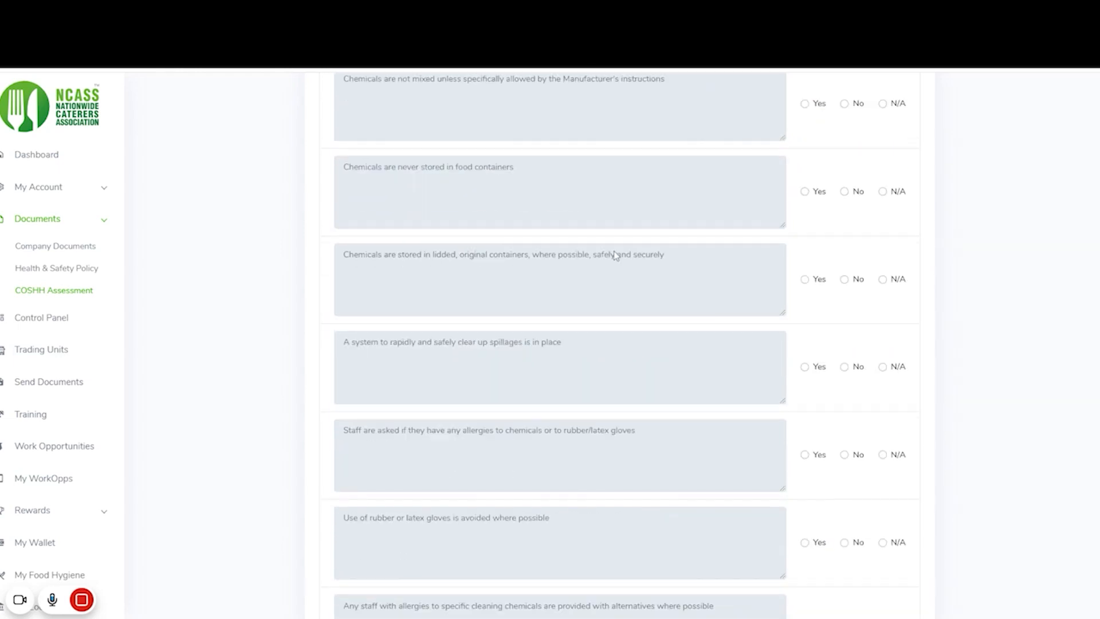
click(805, 165)
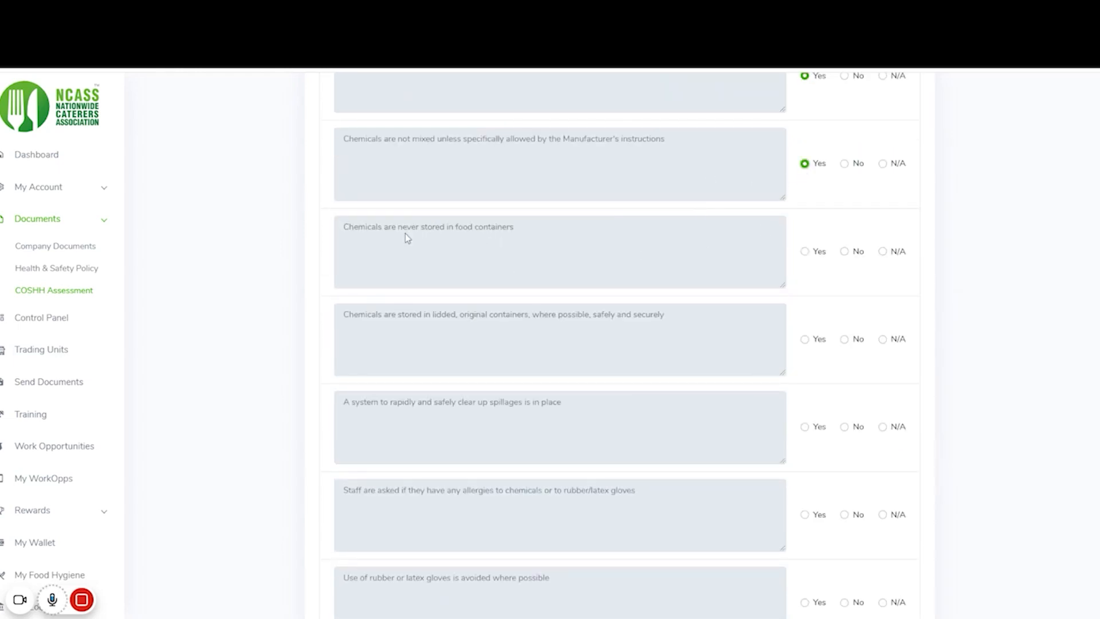
- Answer Yes for no food-container storage, lidded original containers, spillage clean-up and staff allergies
click(845, 252)
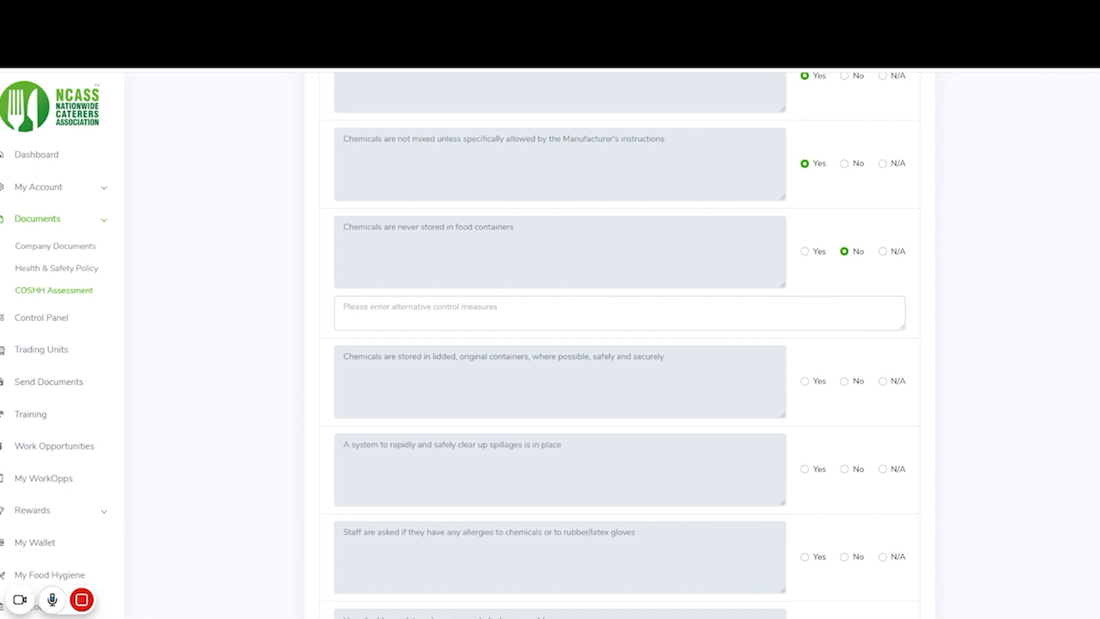
click(805, 252)
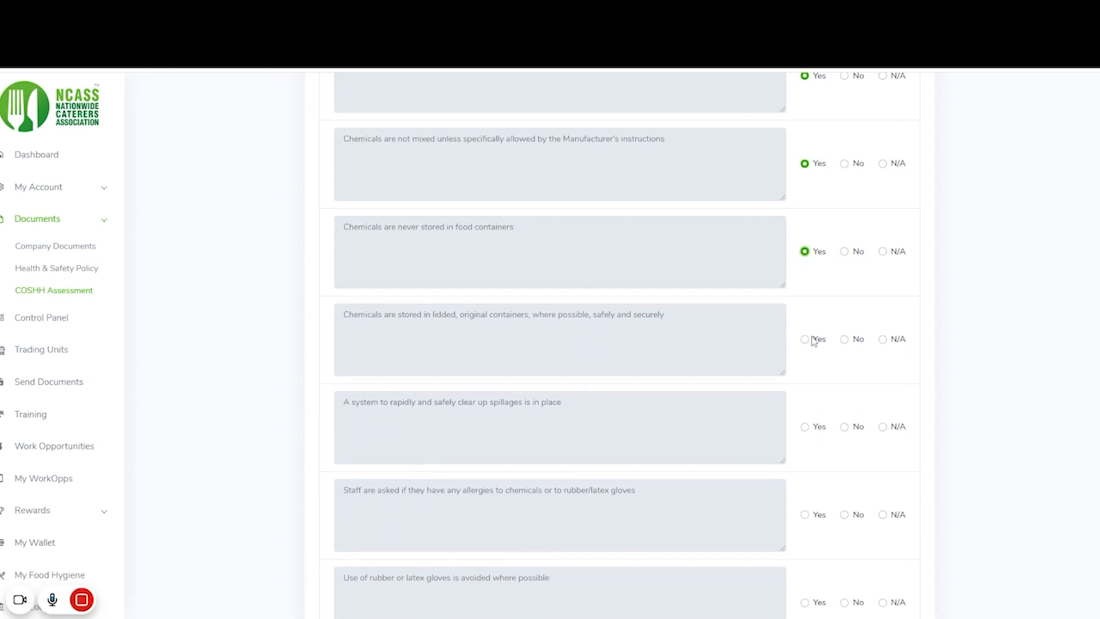
click(805, 340)
scroll(575, 351, down, 3)
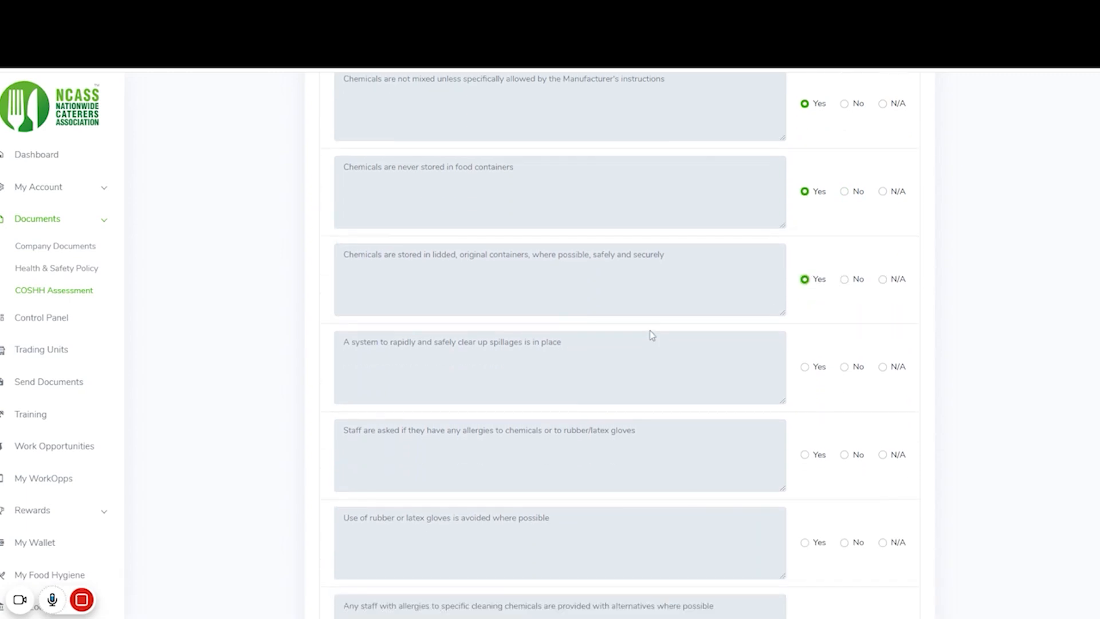
click(805, 247)
click(805, 335)
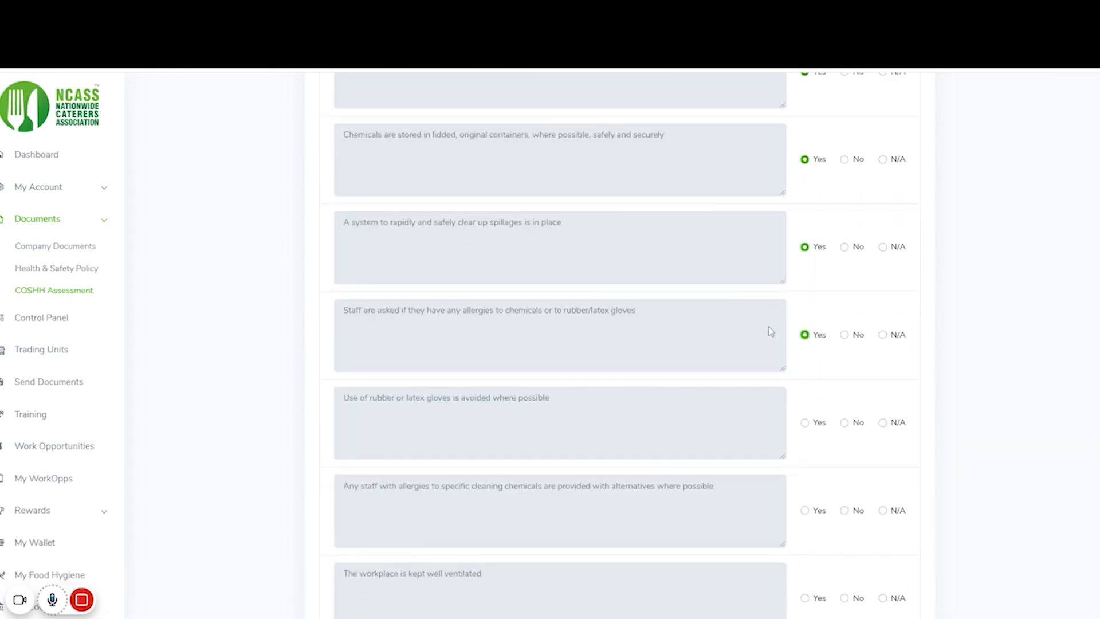
- Mark gloves-avoided N/A, and Yes for allergy alternatives, ventilation, PPE and chemical safety training
scroll(612, 332, down, 2)
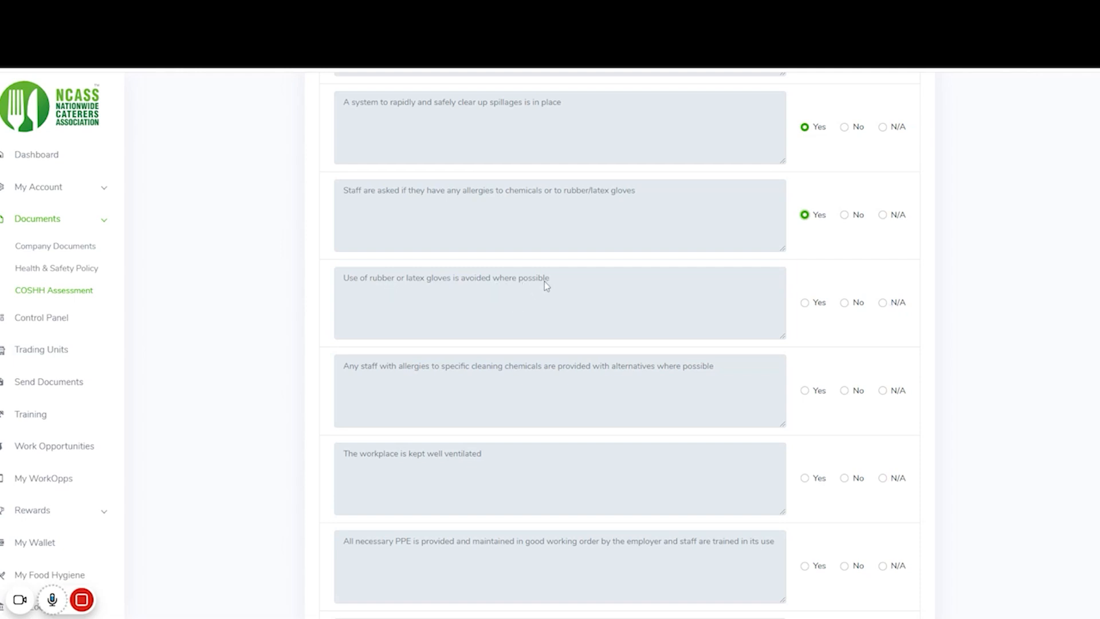
click(884, 303)
click(805, 390)
scroll(687, 321, down, 3)
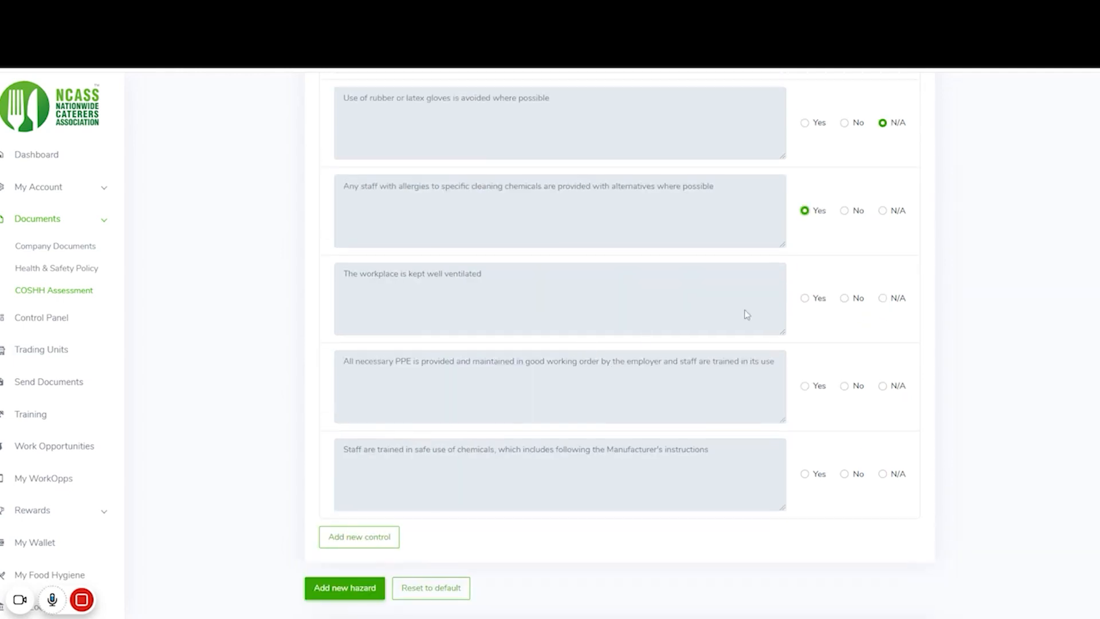
click(805, 298)
click(805, 386)
scroll(841, 390, down, 1)
click(805, 414)
scroll(599, 295, down, 2)
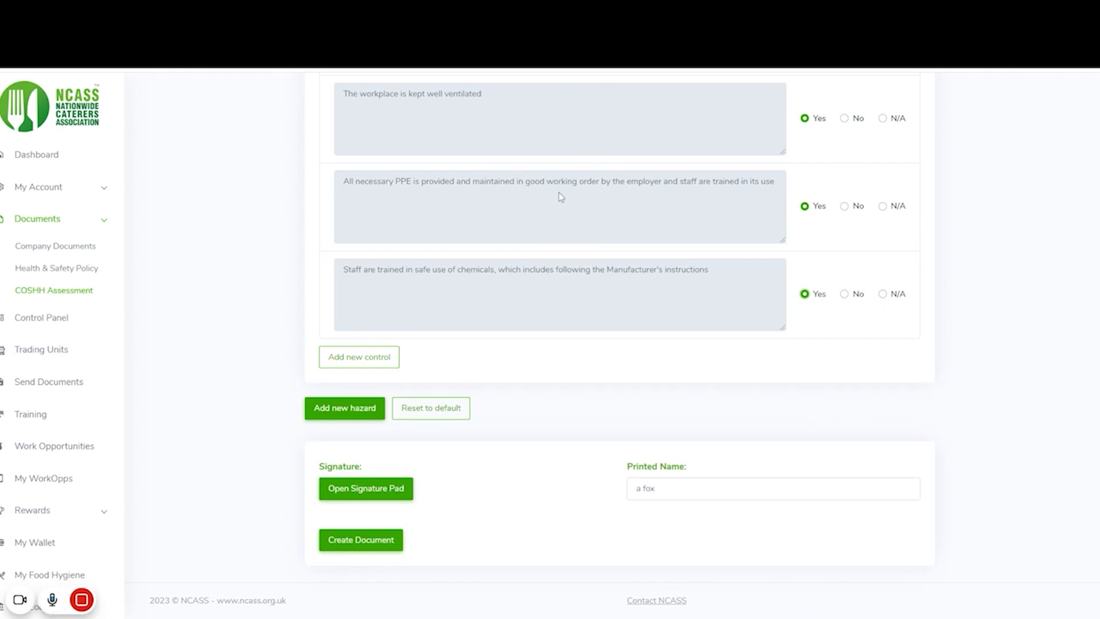
click(370, 361)
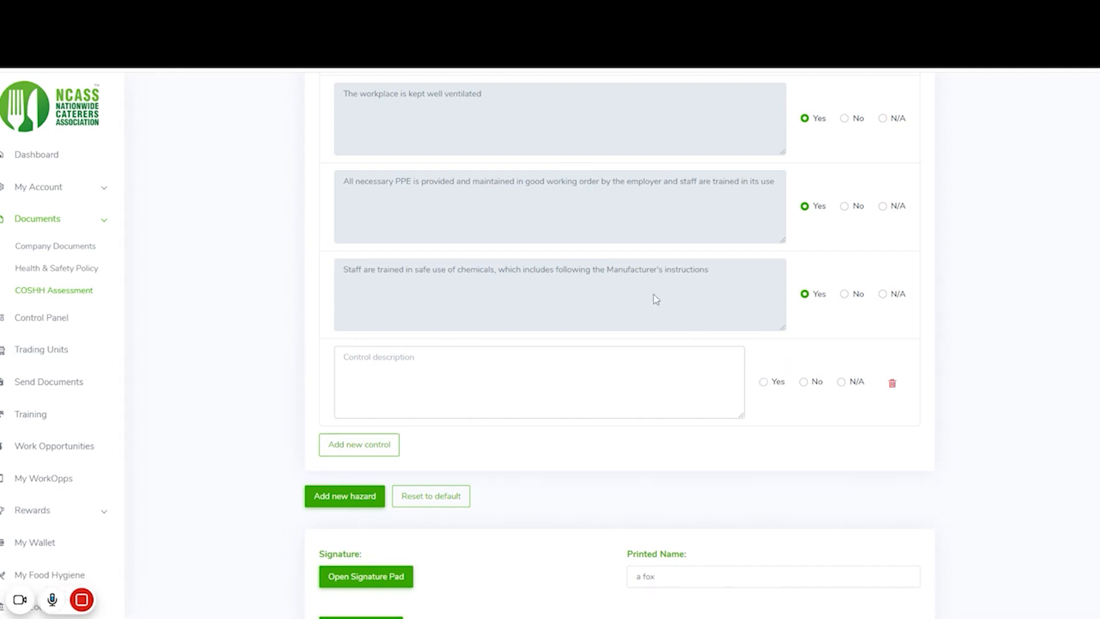
click(892, 386)
click(528, 159)
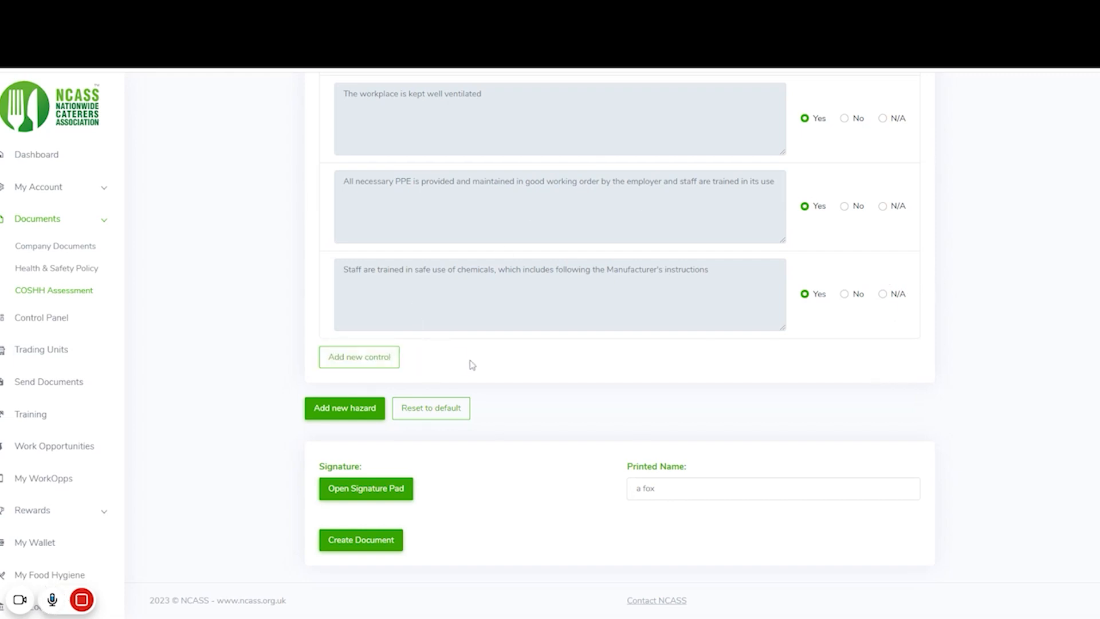
click(351, 415)
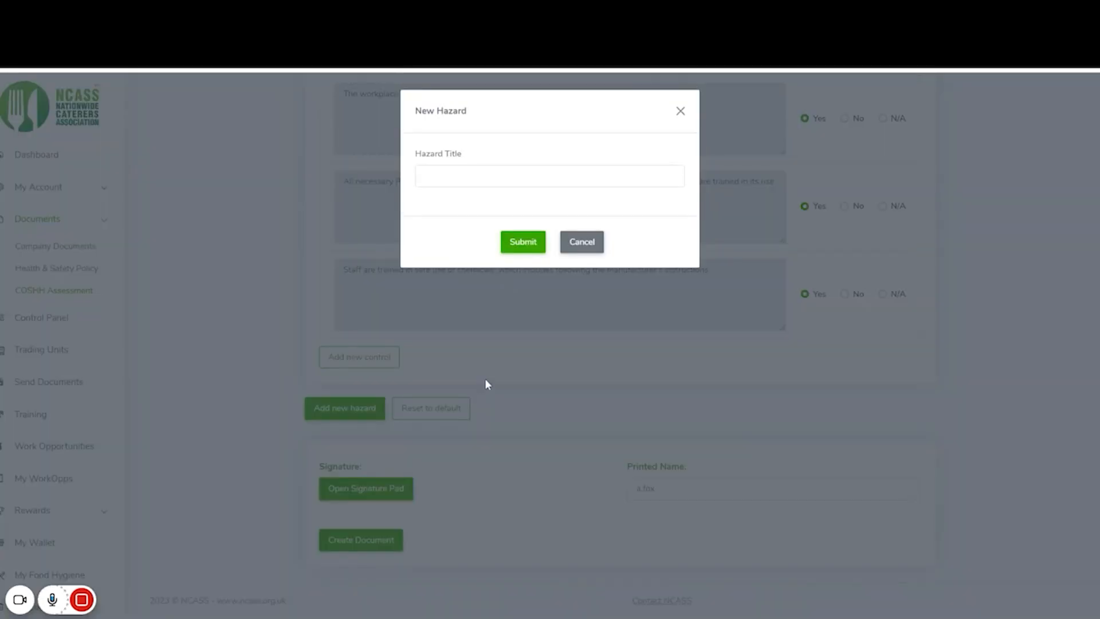
click(517, 179)
text(Production of Fumes)
click(523, 242)
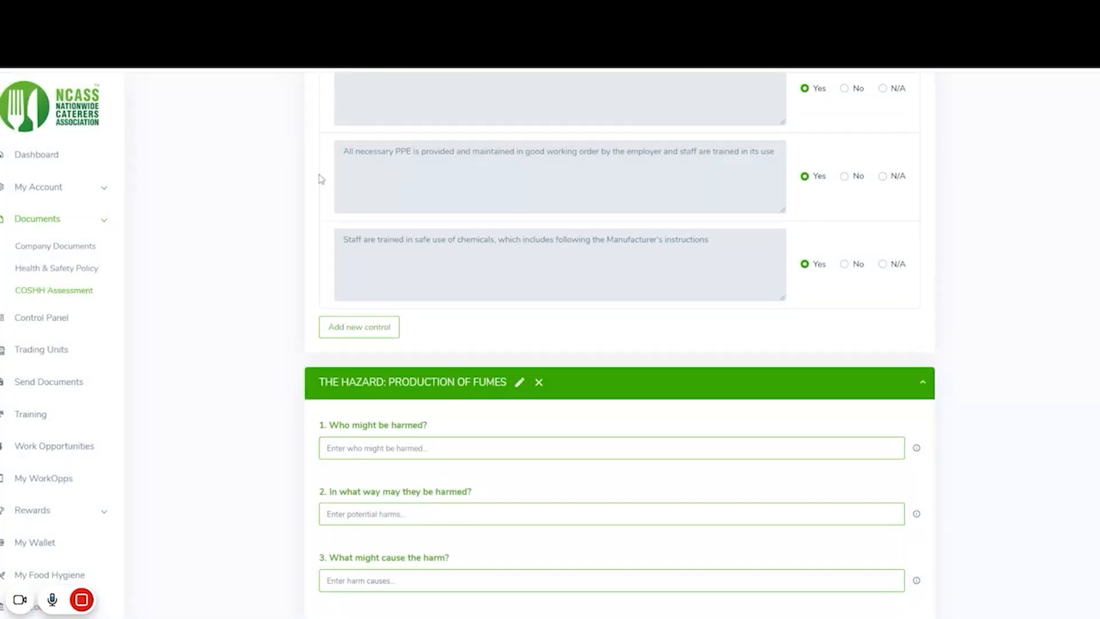
scroll(528, 235, down, 7)
scroll(541, 285, up, 3)
scroll(504, 280, up, 2)
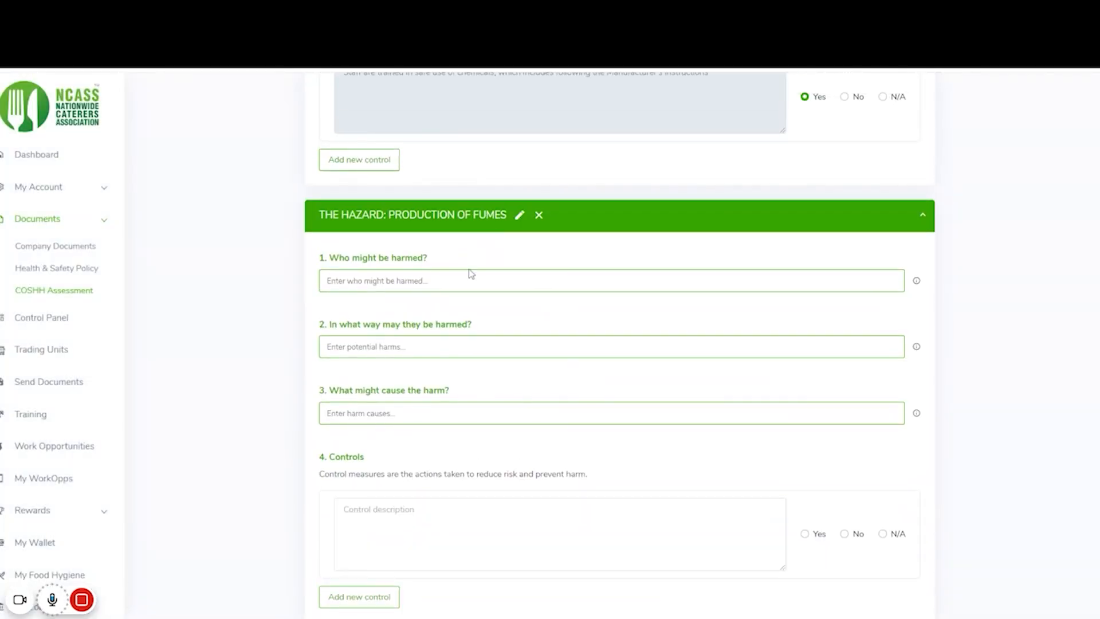
scroll(470, 273, down, 2)
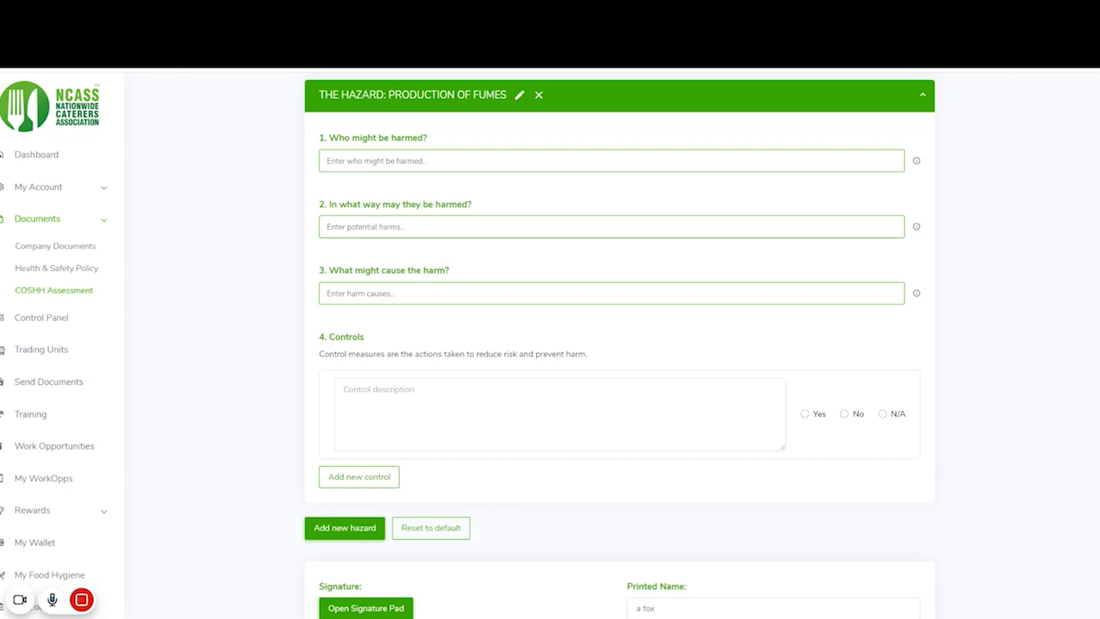
scroll(630, 247, up, 2)
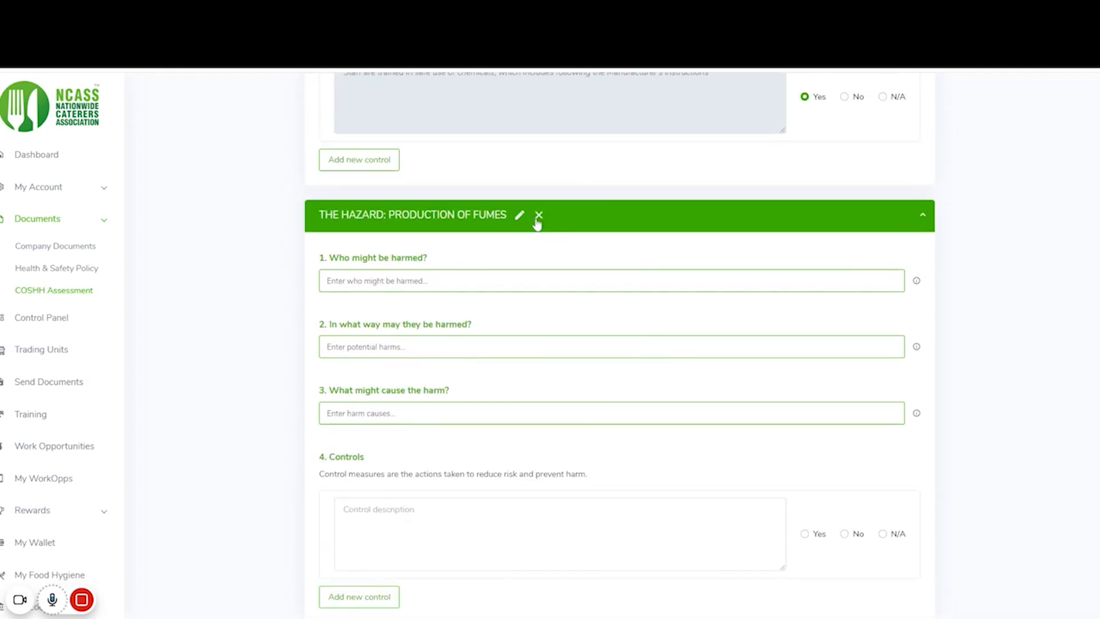
click(540, 216)
click(532, 160)
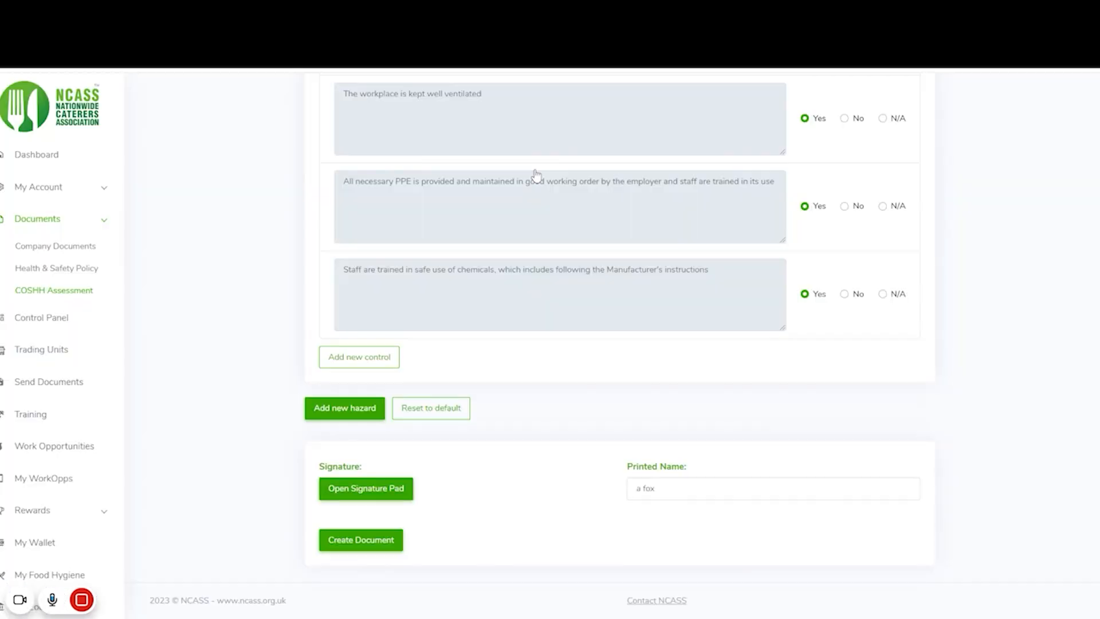
- Draw a signature in the signature pad and apply it to the assessment
scroll(565, 312, up, 15)
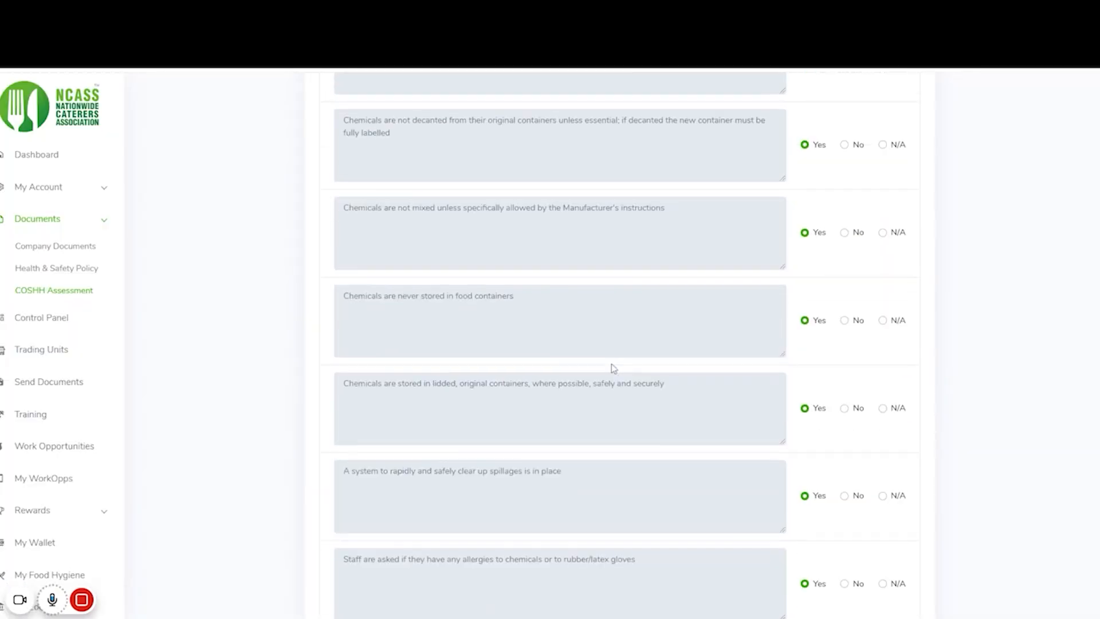
scroll(610, 371, down, 15)
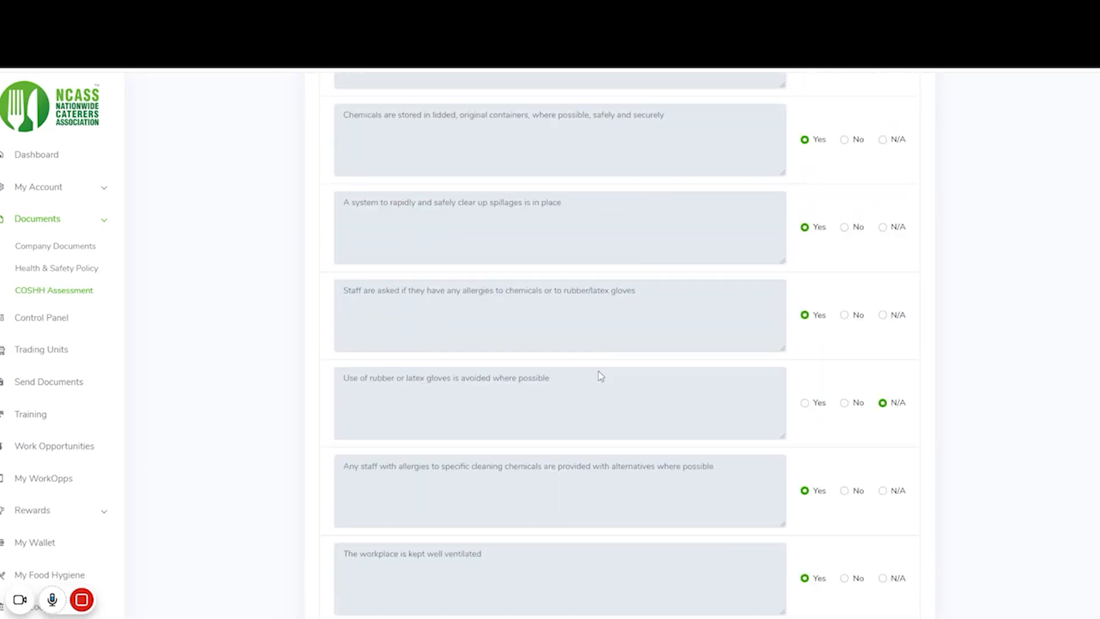
scroll(648, 275, down, 2)
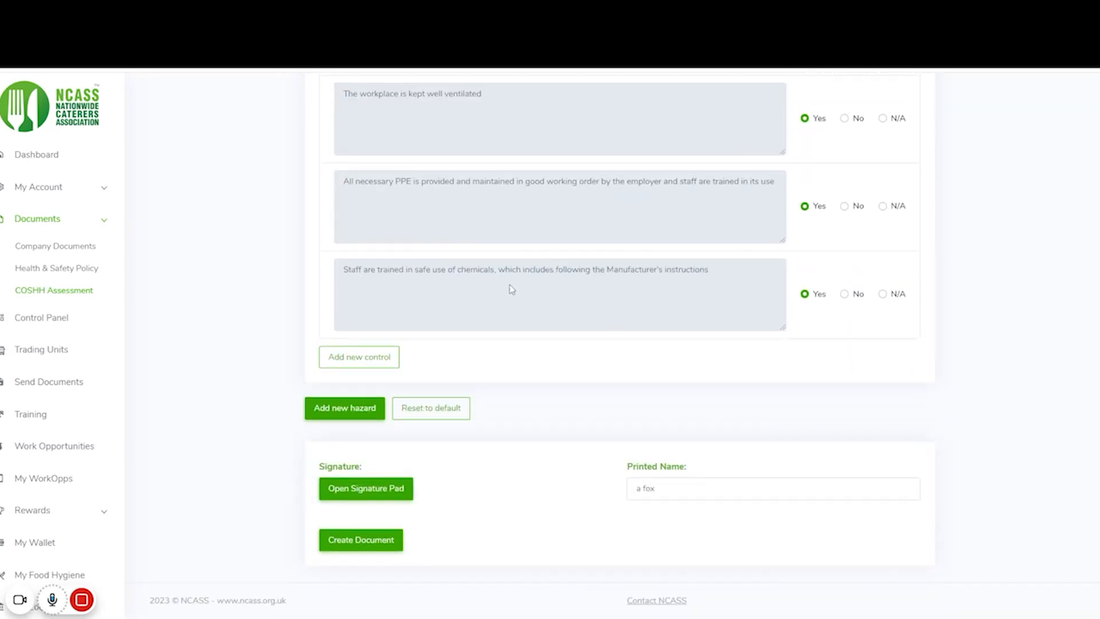
click(390, 546)
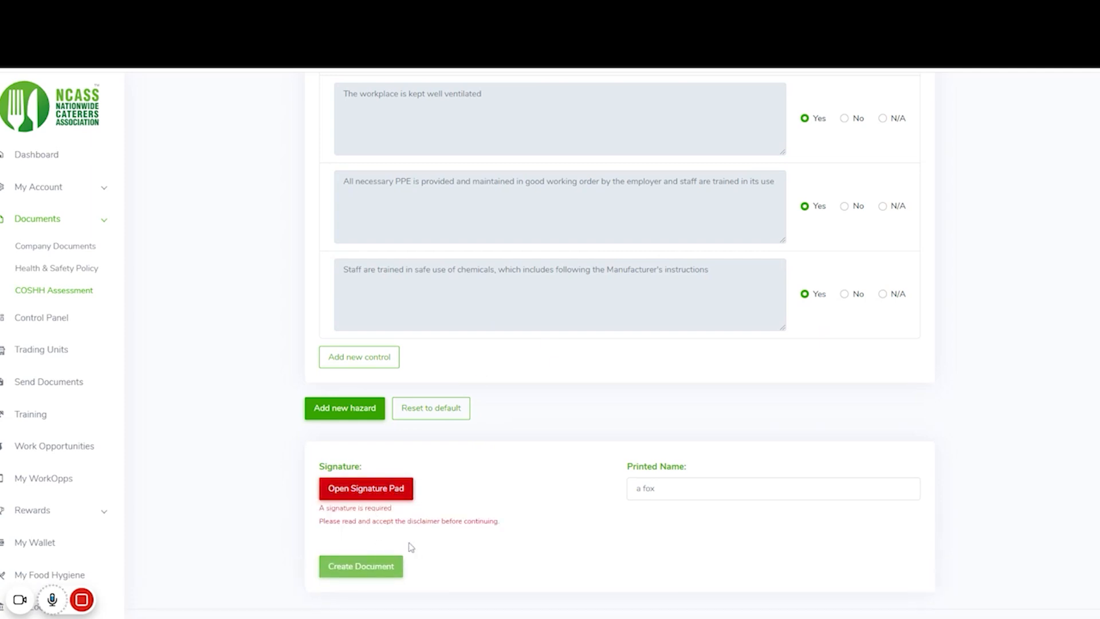
click(401, 492)
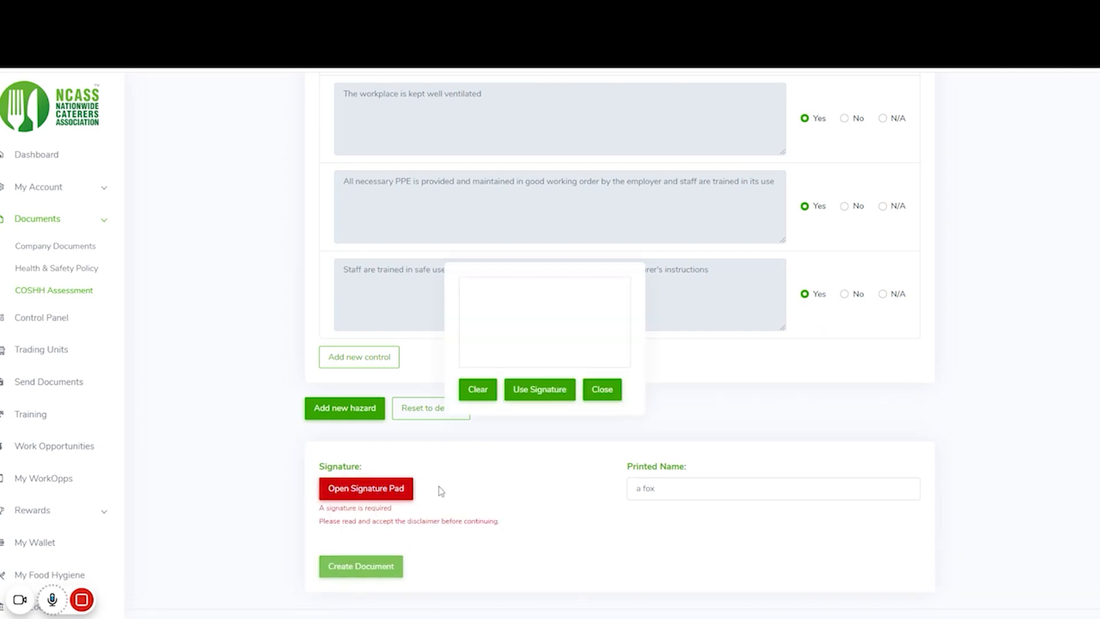
drag(503, 319, 573, 319)
click(539, 394)
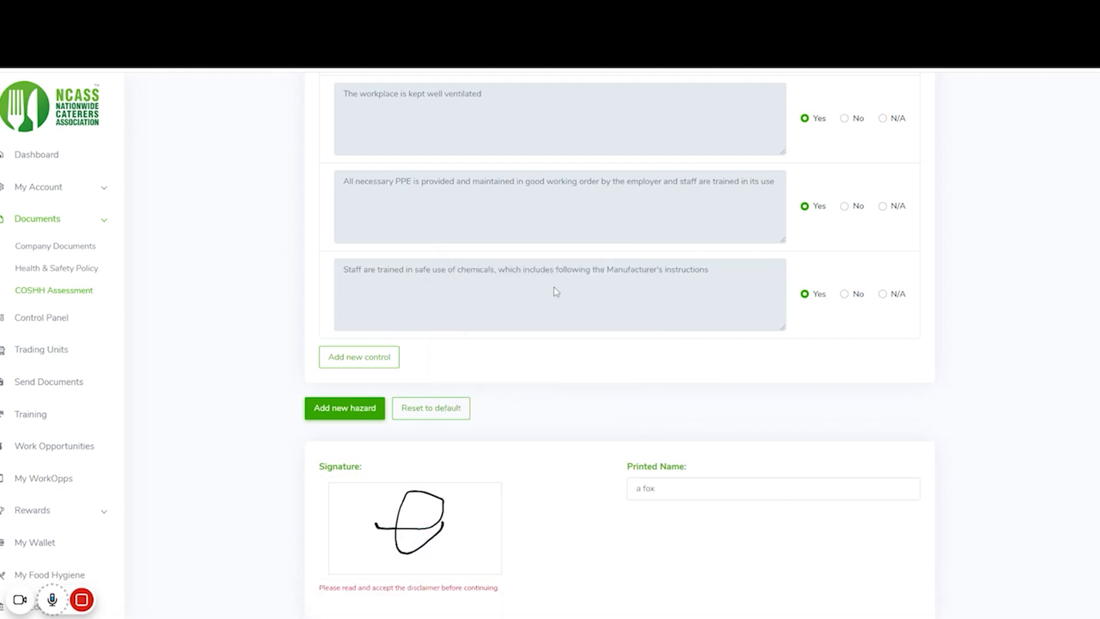
- Replace the Printed Name field with the signer's full name
scroll(675, 439, down, 2)
drag(670, 395, 543, 386)
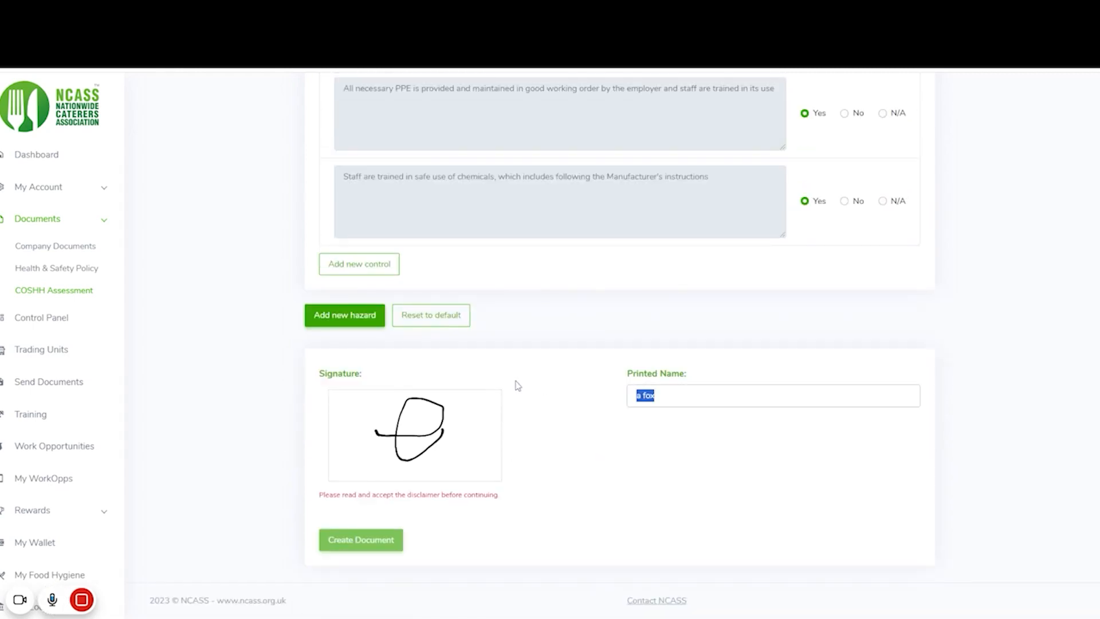
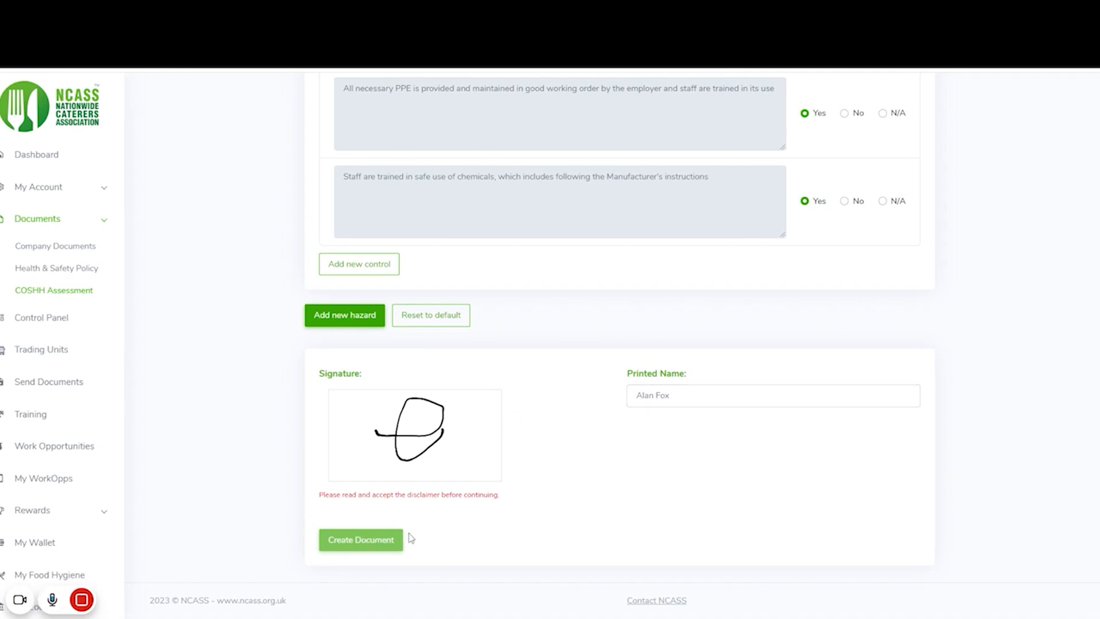
- Tick the disclaimer checkbox and create the signed COSHH document
scroll(552, 286, up, 20)
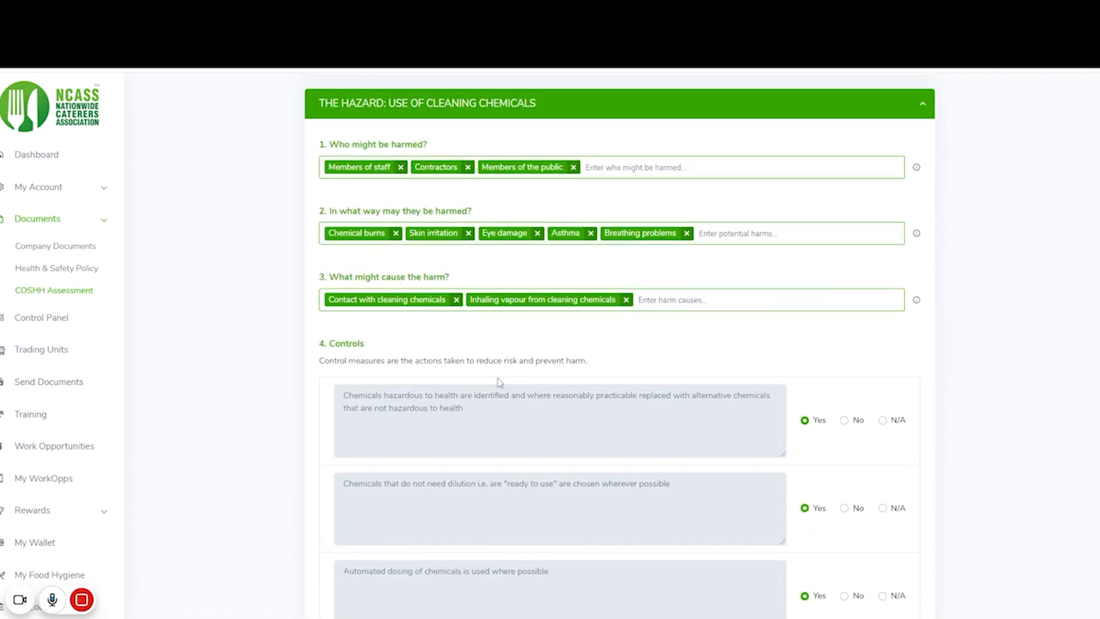
click(322, 509)
scroll(479, 414, down, 15)
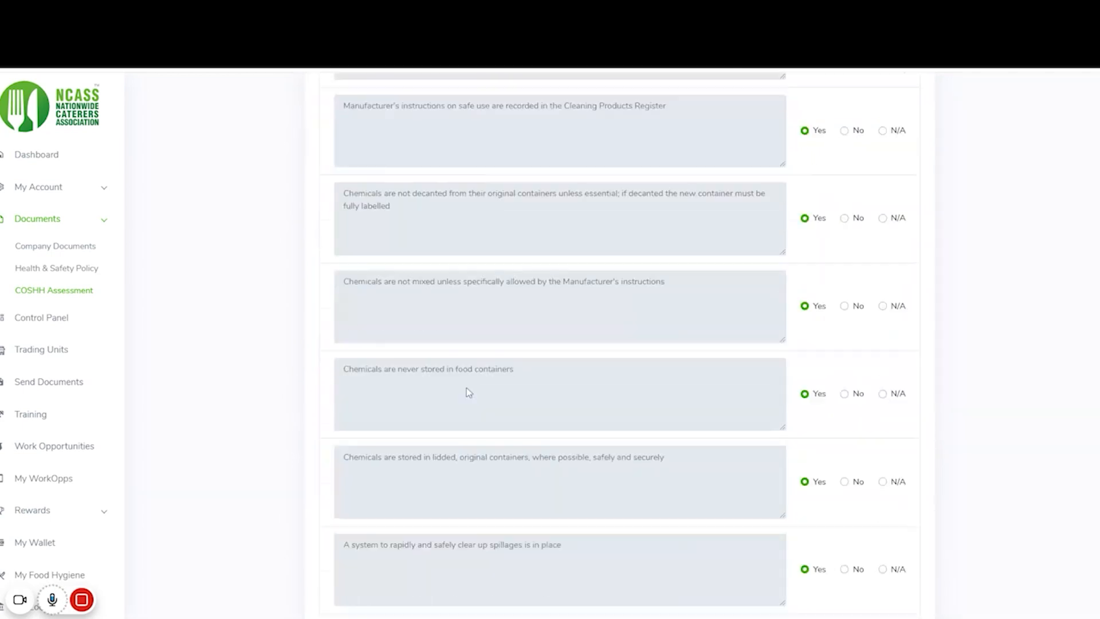
scroll(487, 430, down, 8)
scroll(451, 442, up, 2)
scroll(458, 464, down, 4)
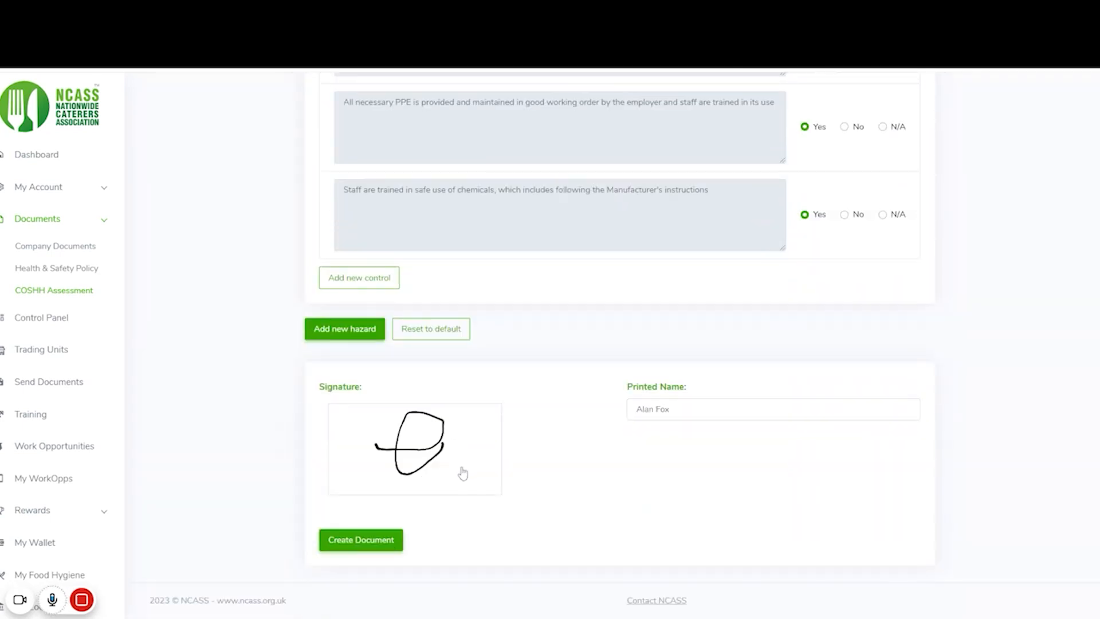
click(369, 547)
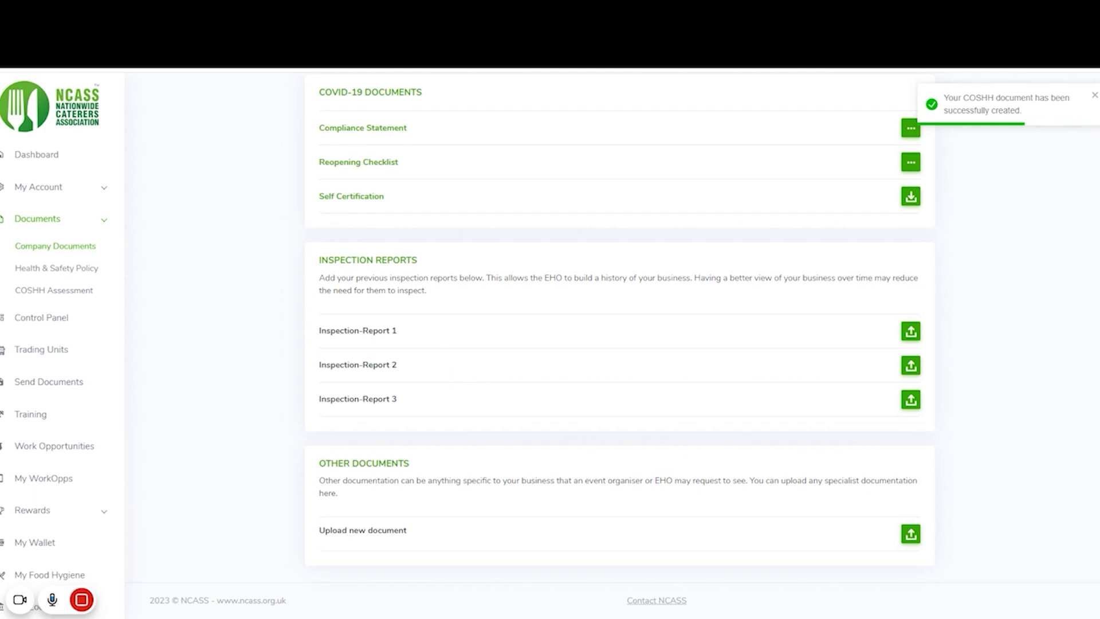
- Scroll to the top of Company Documents to see the COSHH Assessment expiring 18/04/2024
scroll(715, 234, up, 2)
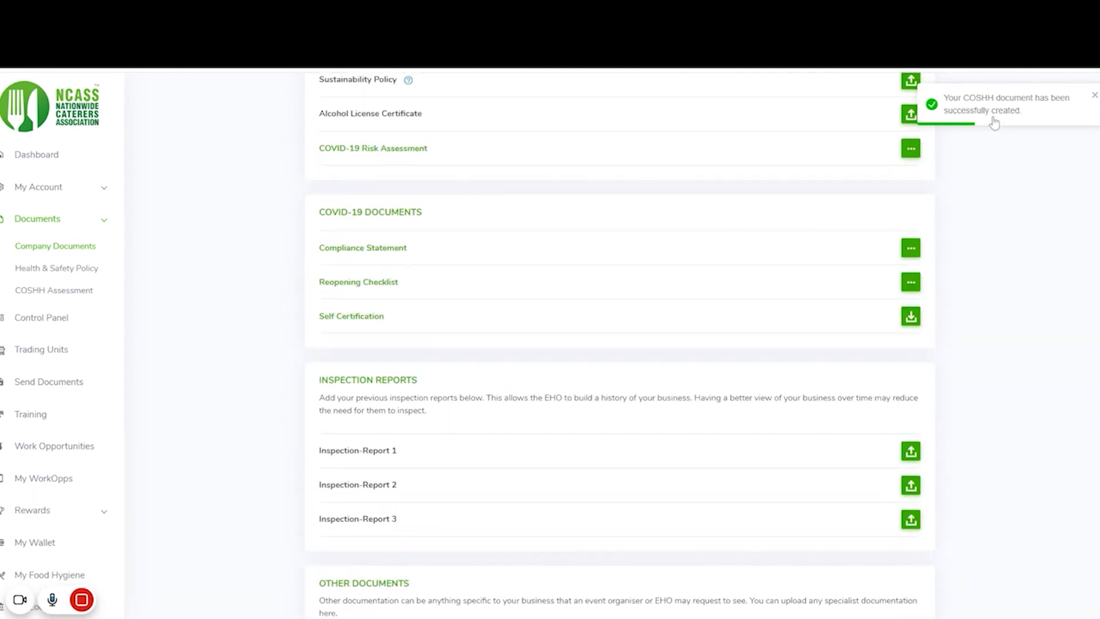
scroll(857, 199, up, 8)
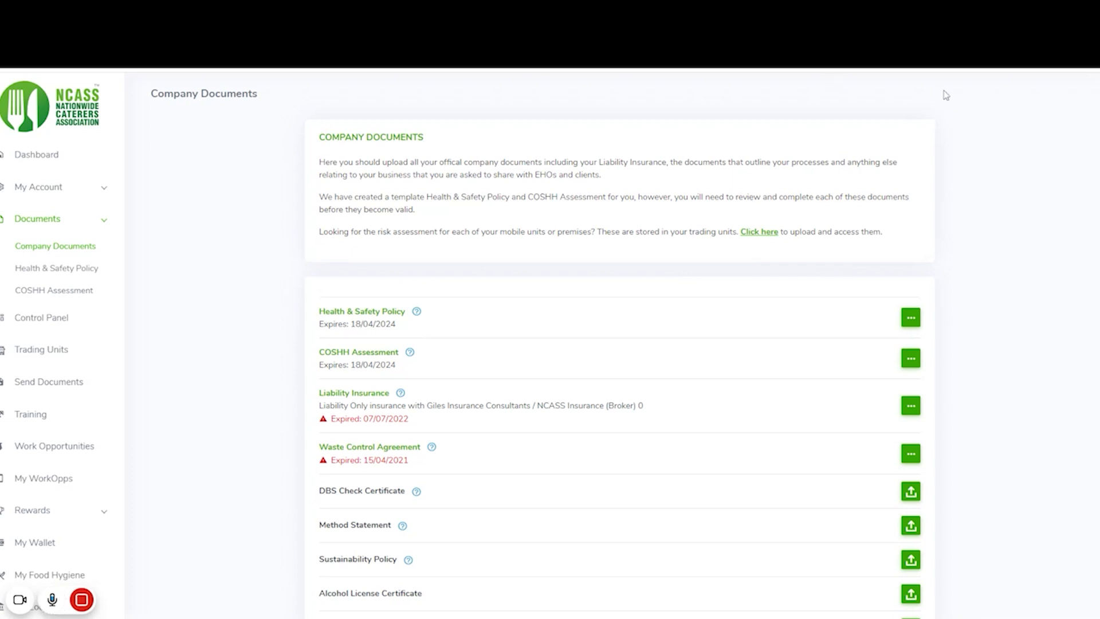
- Open the COSHH Assessment as COSHH-Risk-Assessment (8).pdf and look over its single page
click(952, 75)
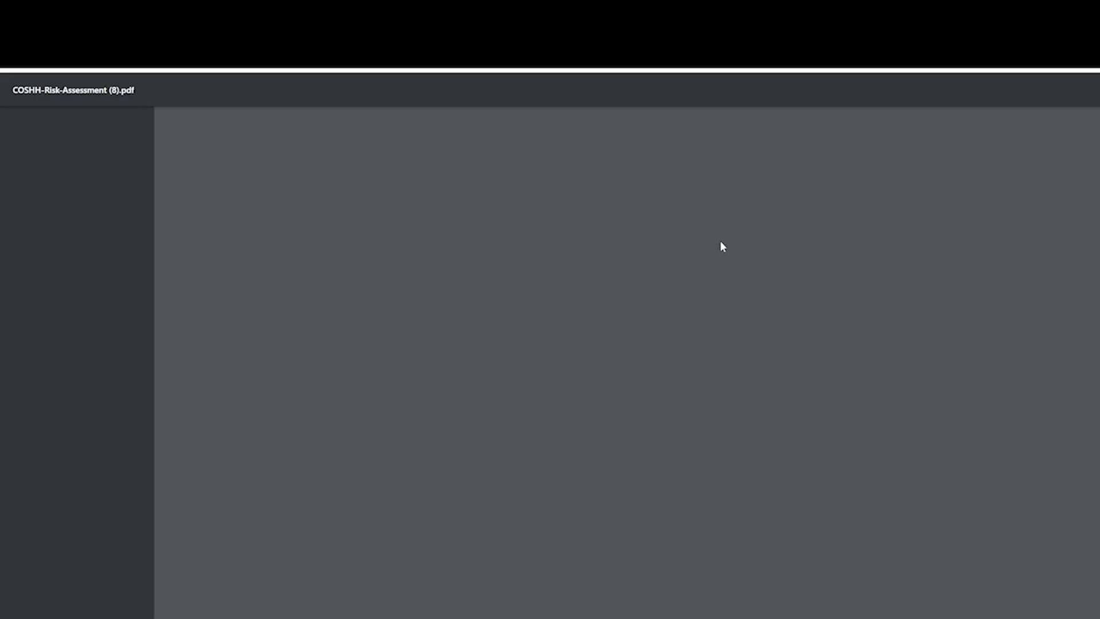
scroll(602, 224, down, 5)
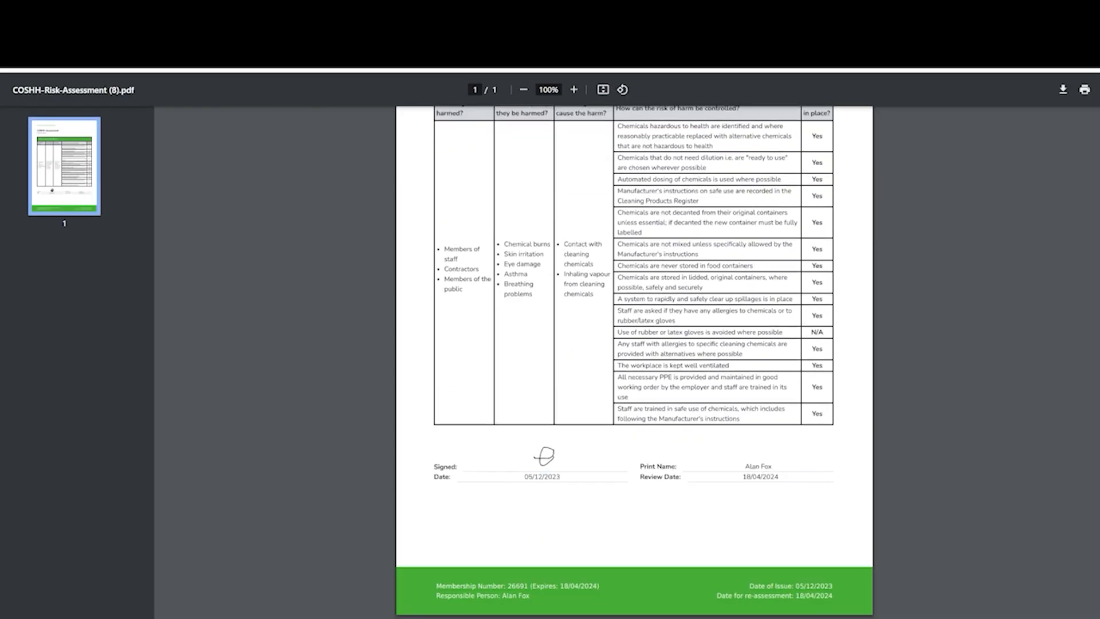
scroll(602, 223, up, 3)
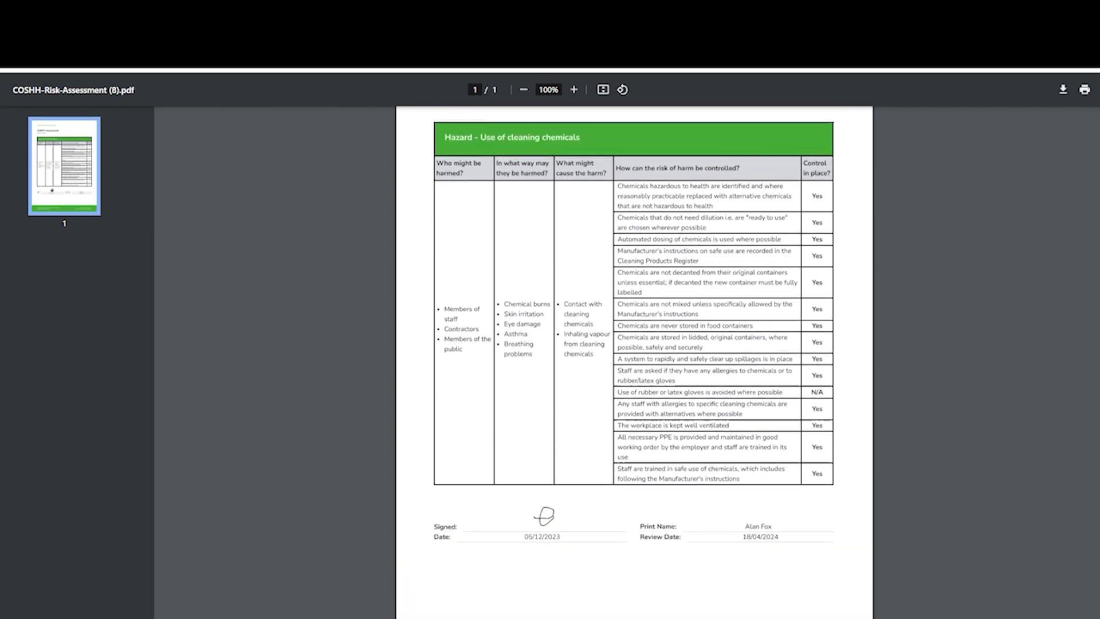